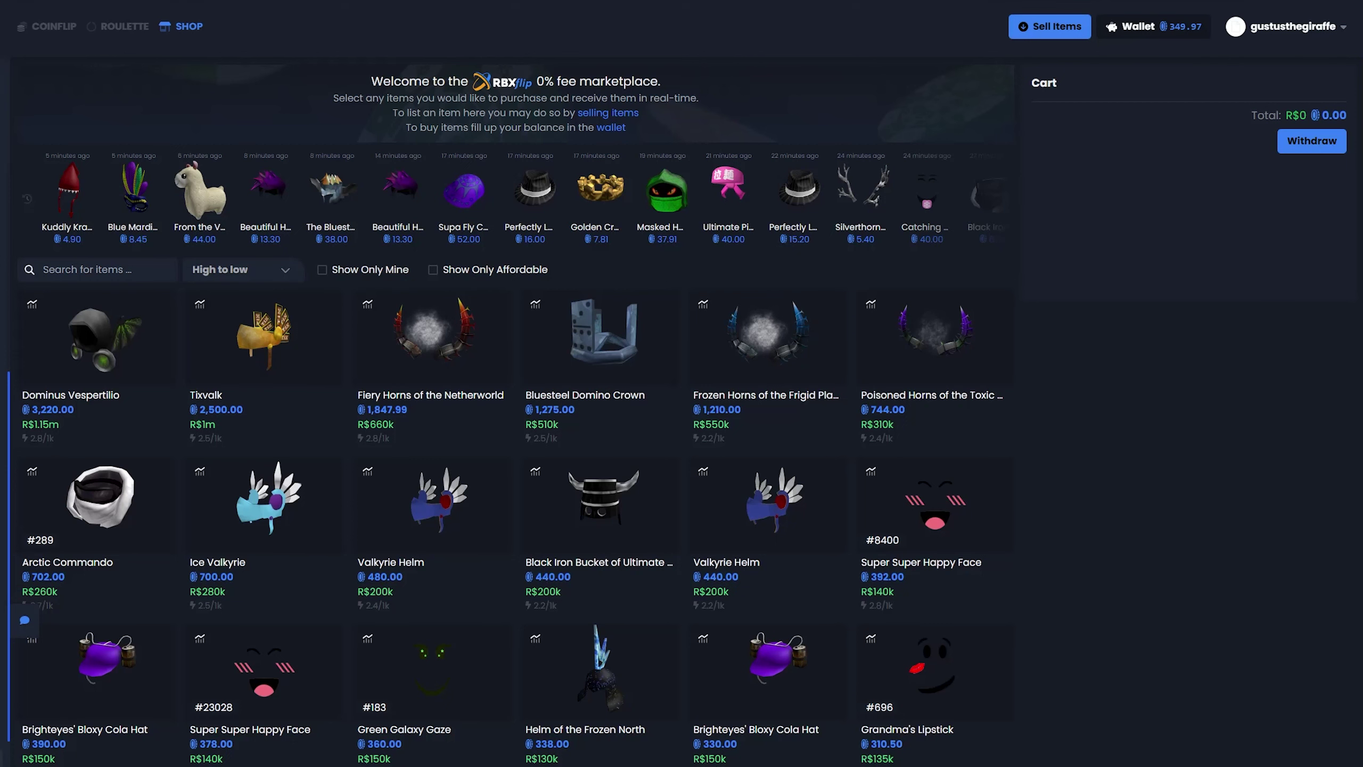
scroll(1317, 413, down, 1)
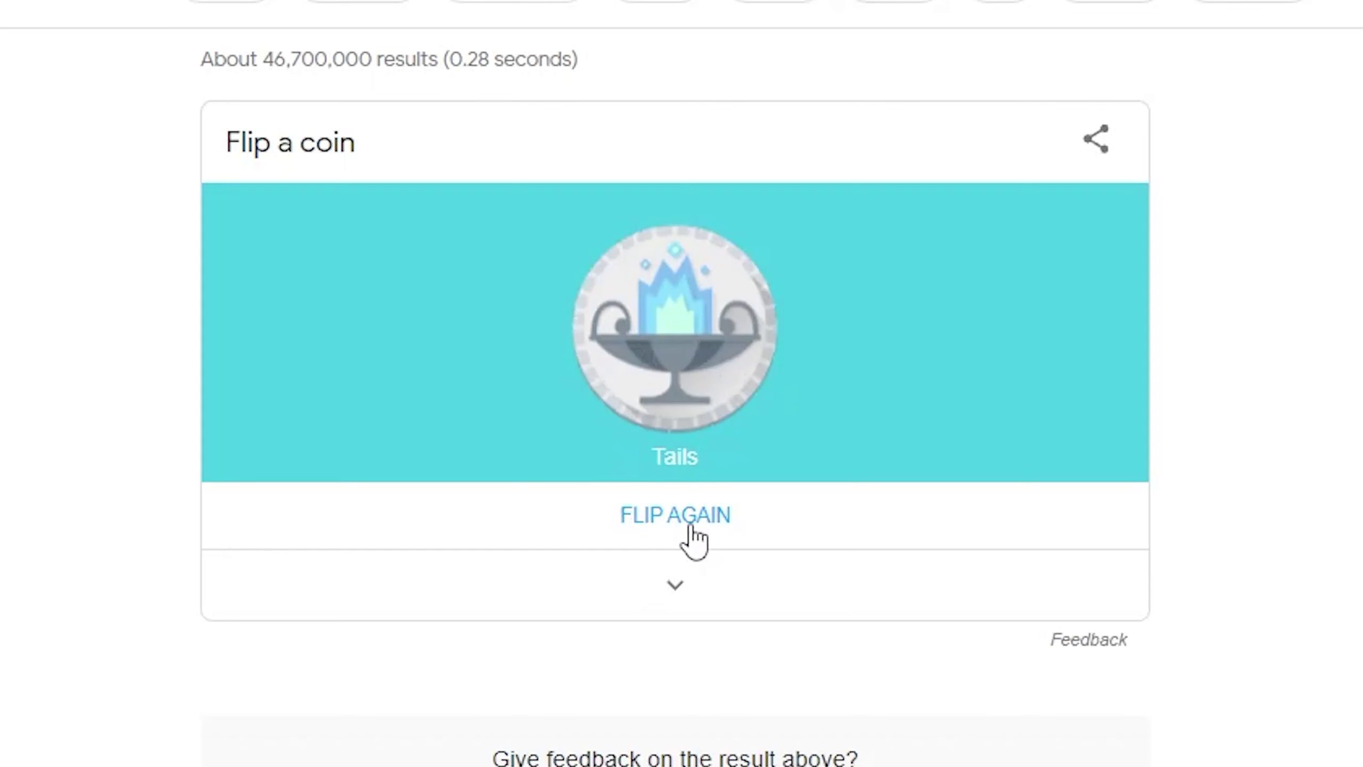
Step: Flip Google's coin, then create a coinflip staking Pink Queen and Brighteyes hat
click(694, 541)
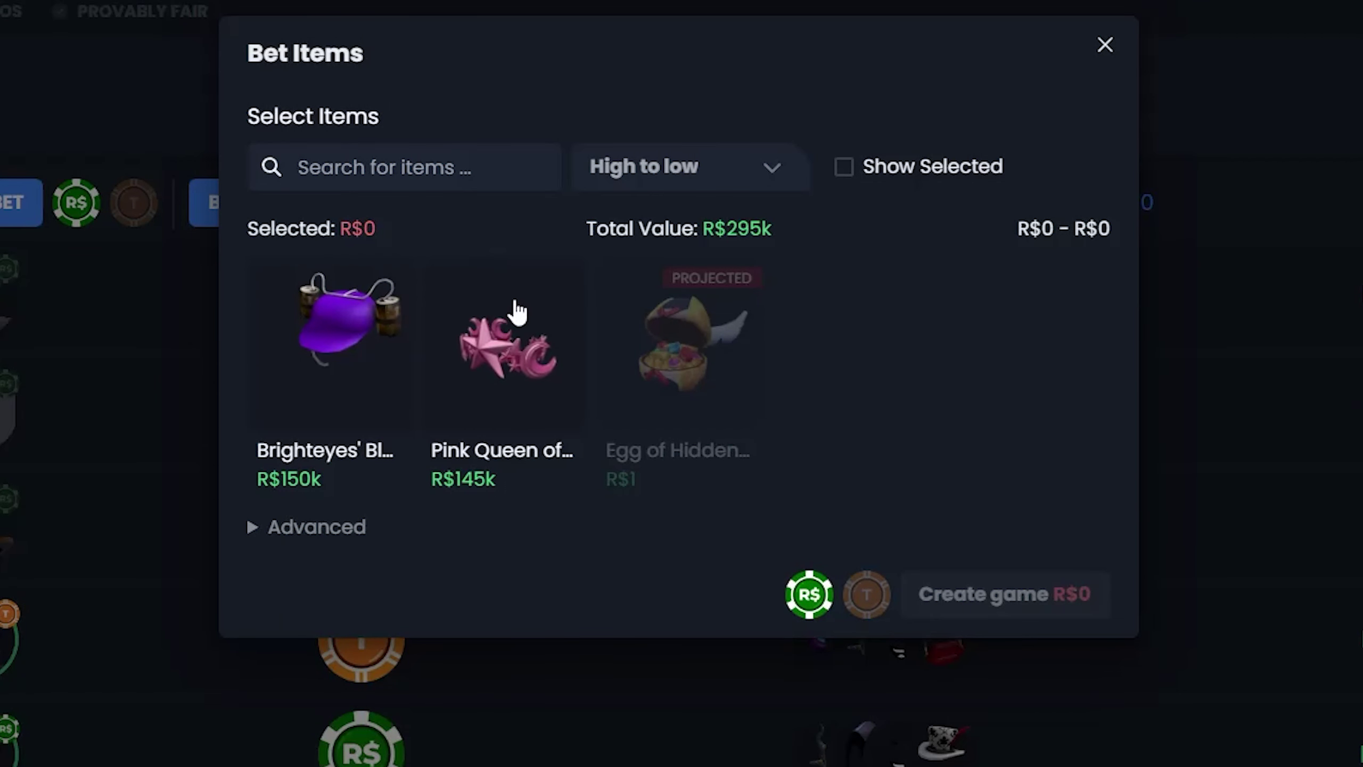
click(508, 315)
click(292, 350)
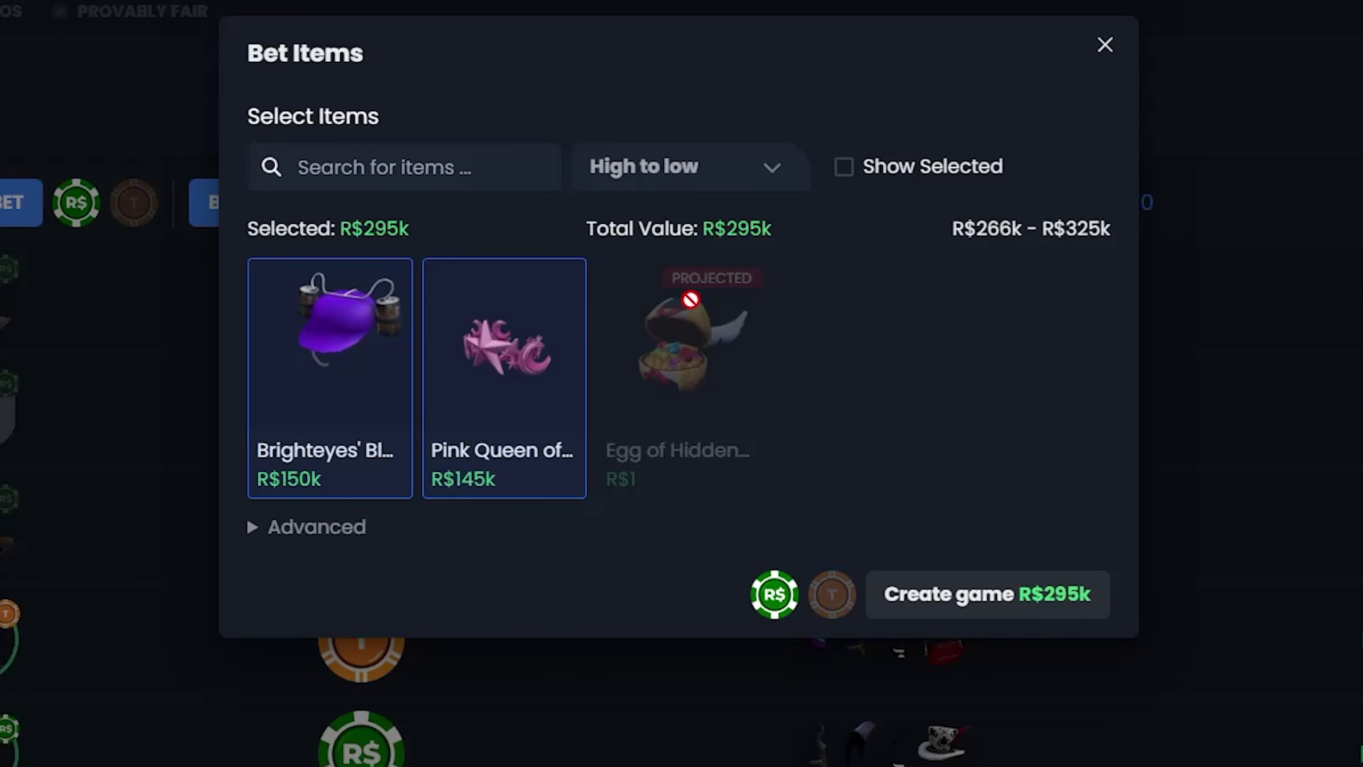
click(980, 589)
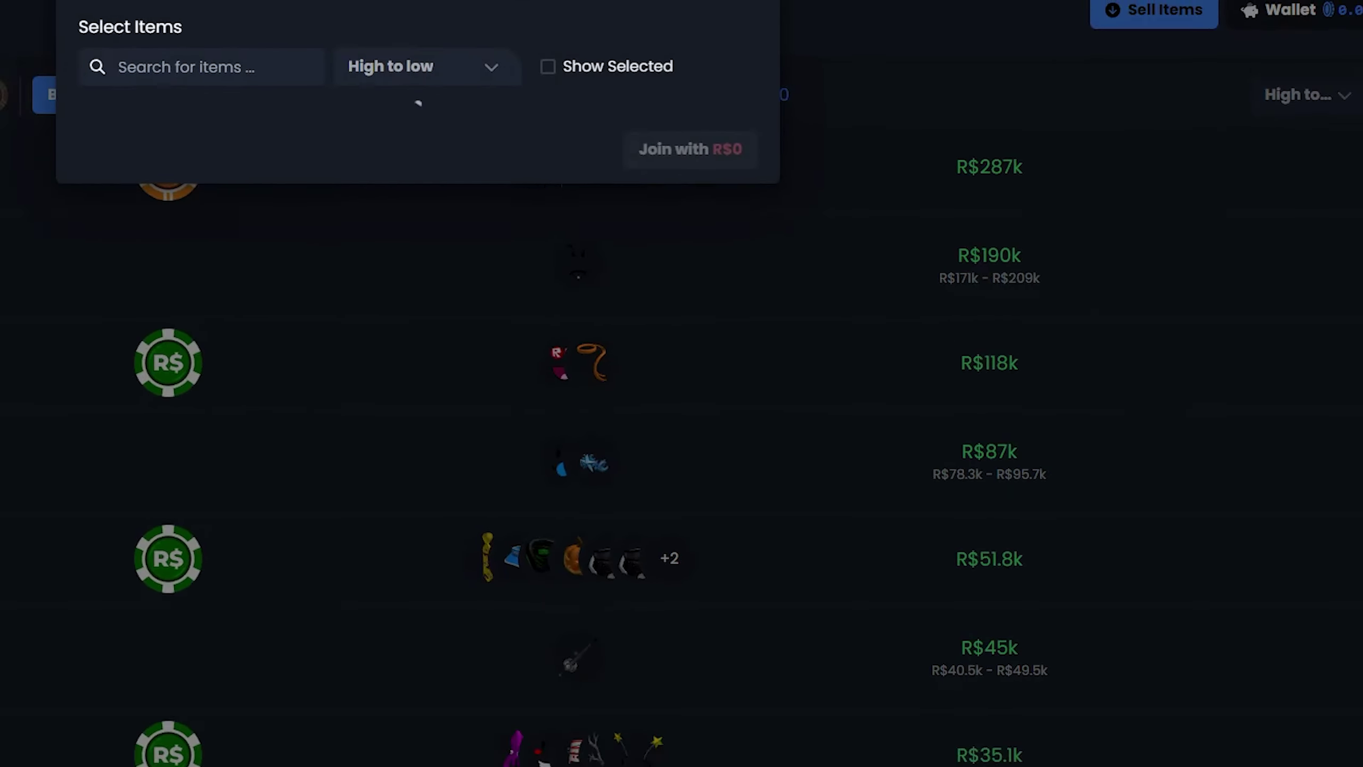
click(1320, 179)
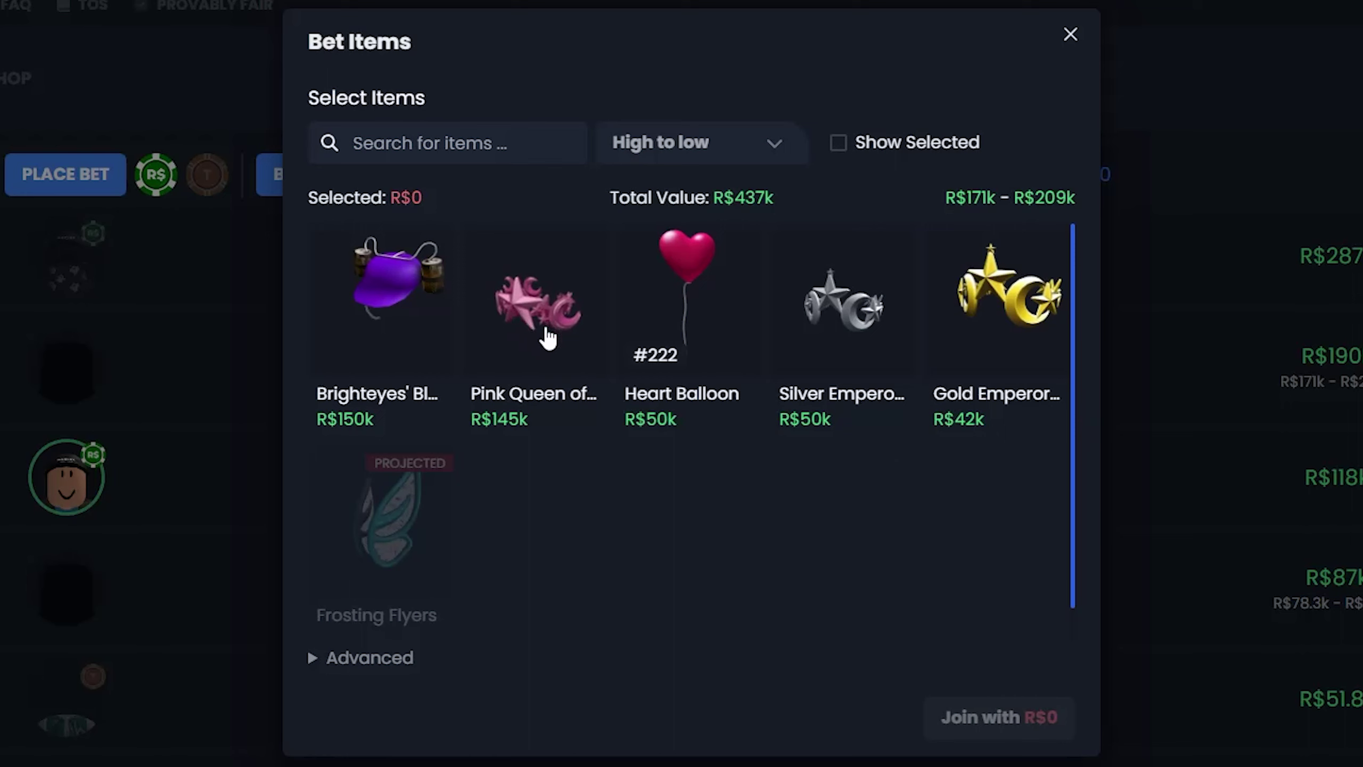
Step: Join the R$190k coinflip staking Pink Queen and Gold Emperor instead of the Heart Balloon
click(548, 332)
click(666, 330)
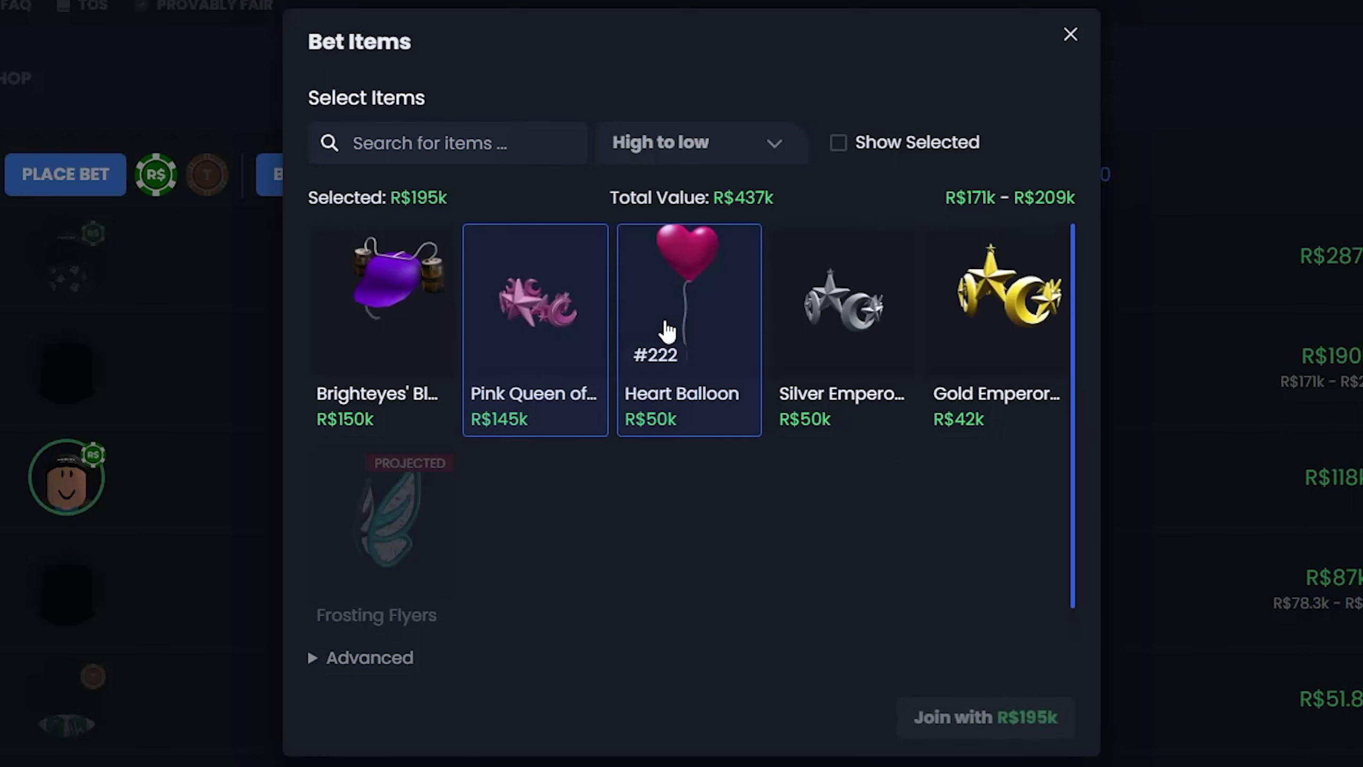
click(687, 332)
click(997, 309)
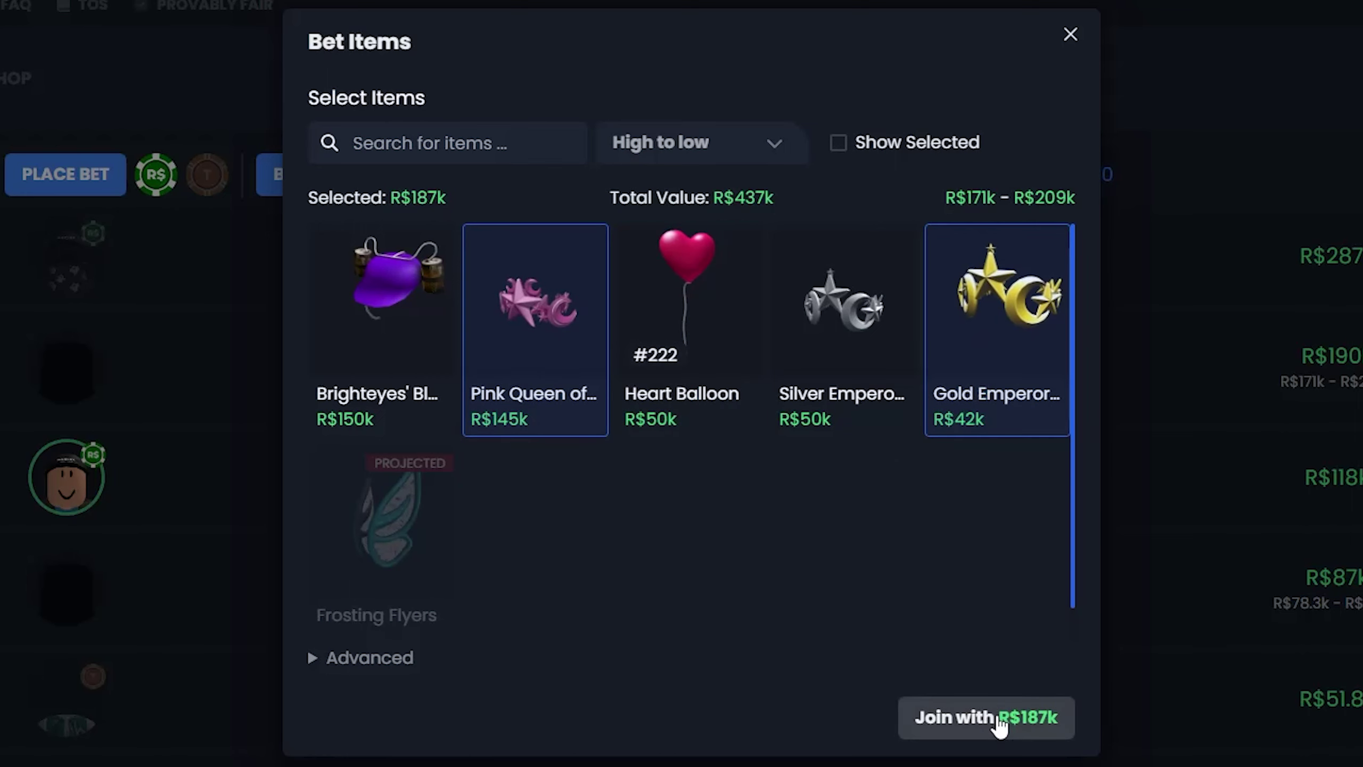
click(992, 717)
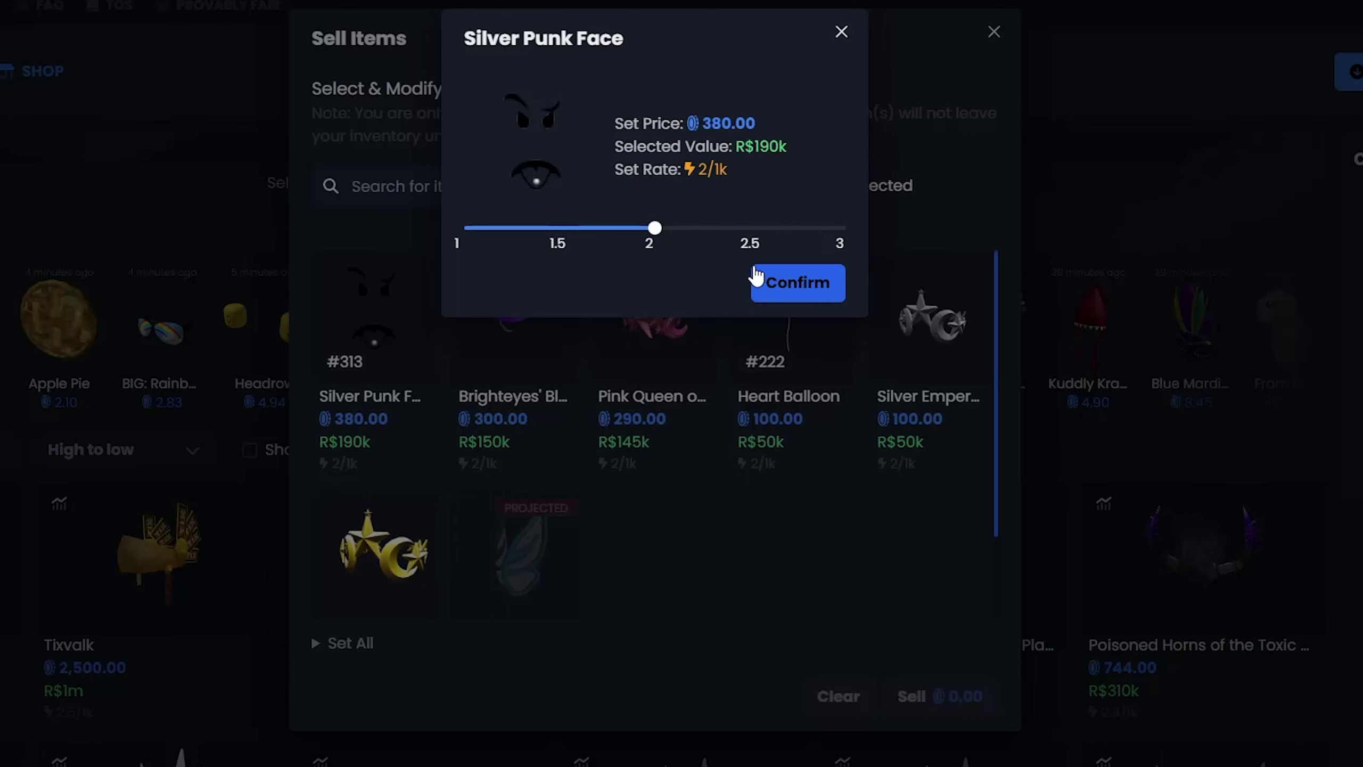
Step: List Silver Punk Face and Pink Queen for sale at their confirmed prices
click(761, 279)
click(710, 262)
click(794, 283)
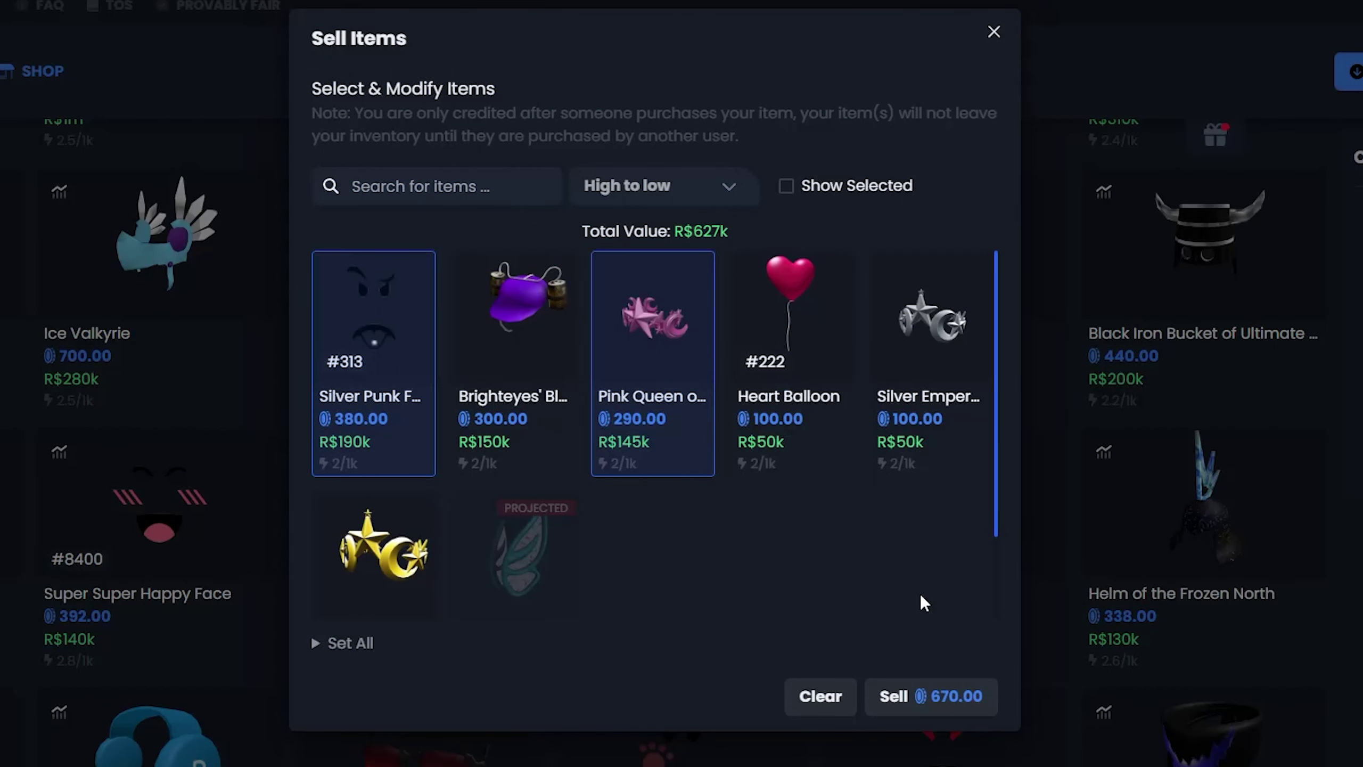
click(923, 696)
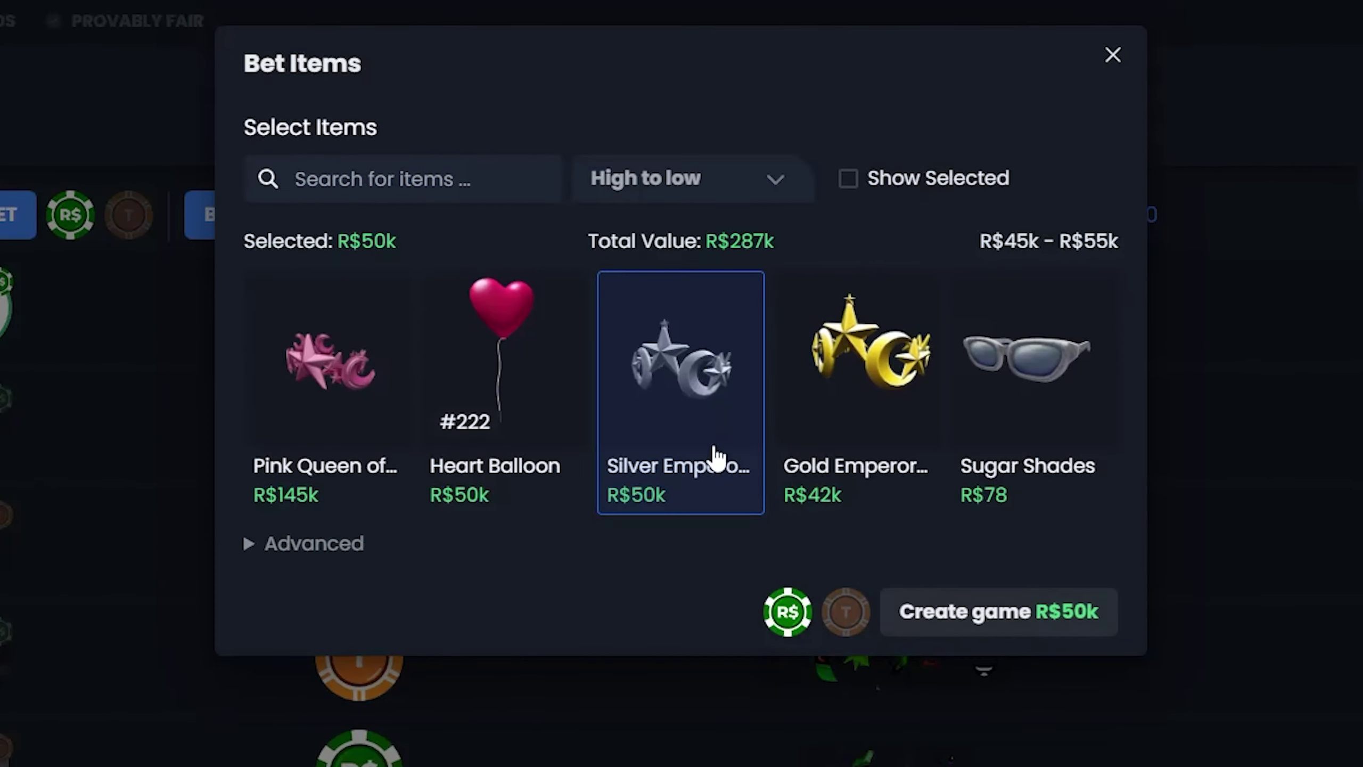
Step: Create a R$50k Silver Emperor game, then join another coinflip staking the Gold Emperor
click(971, 624)
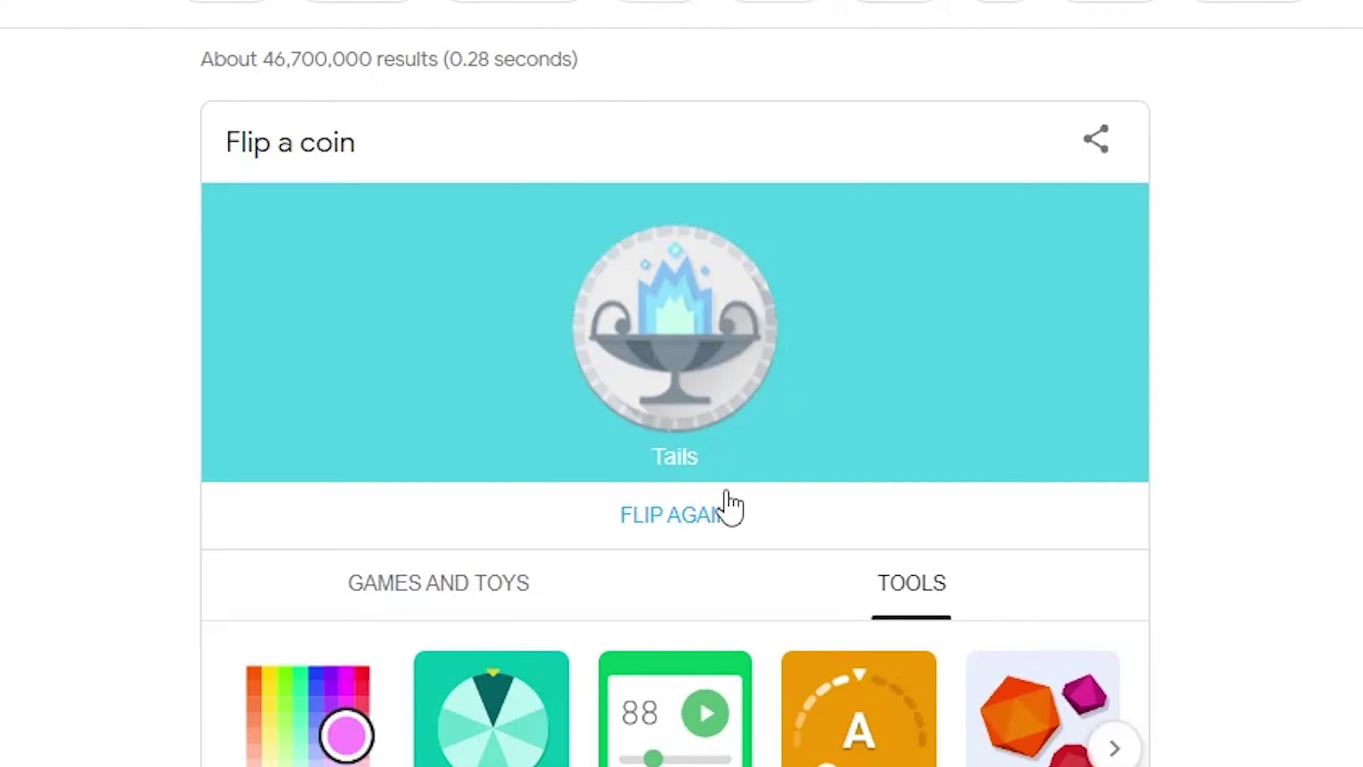
click(723, 502)
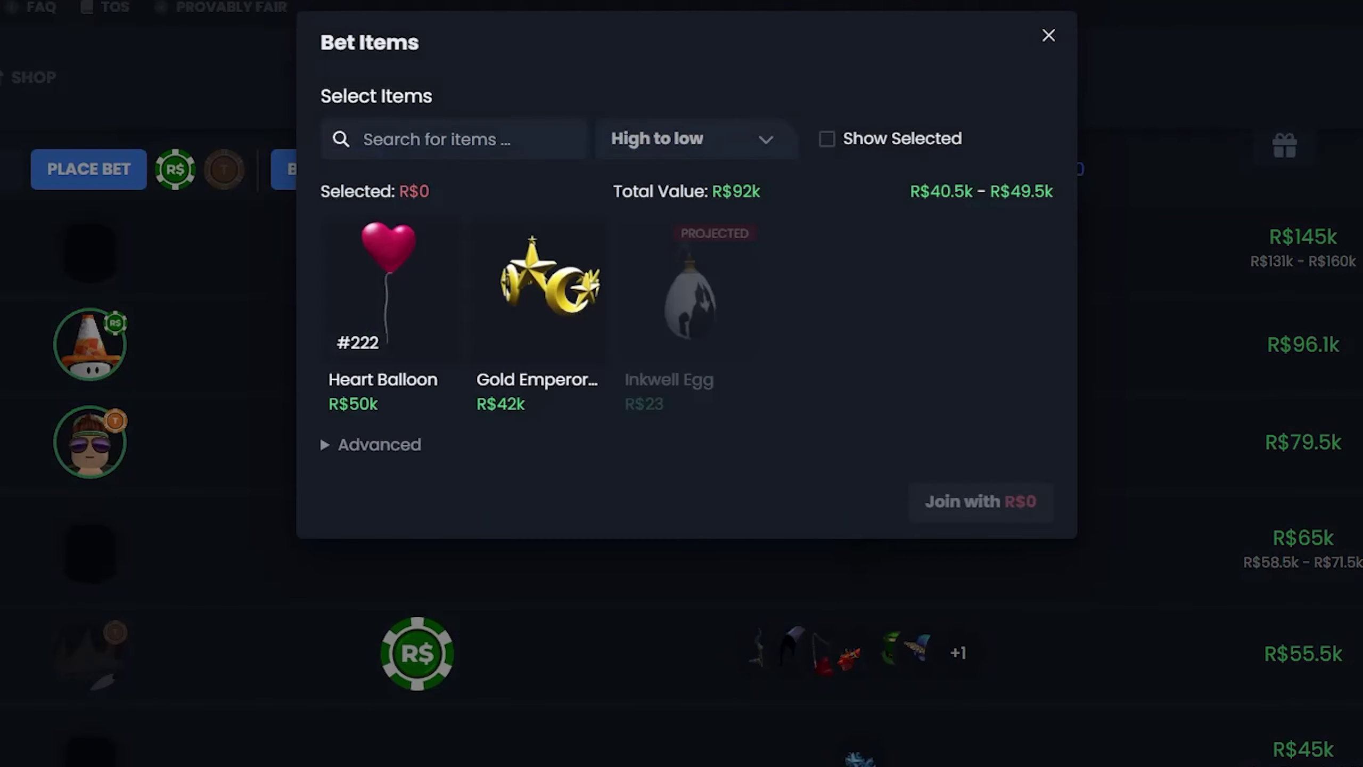
click(499, 315)
click(938, 503)
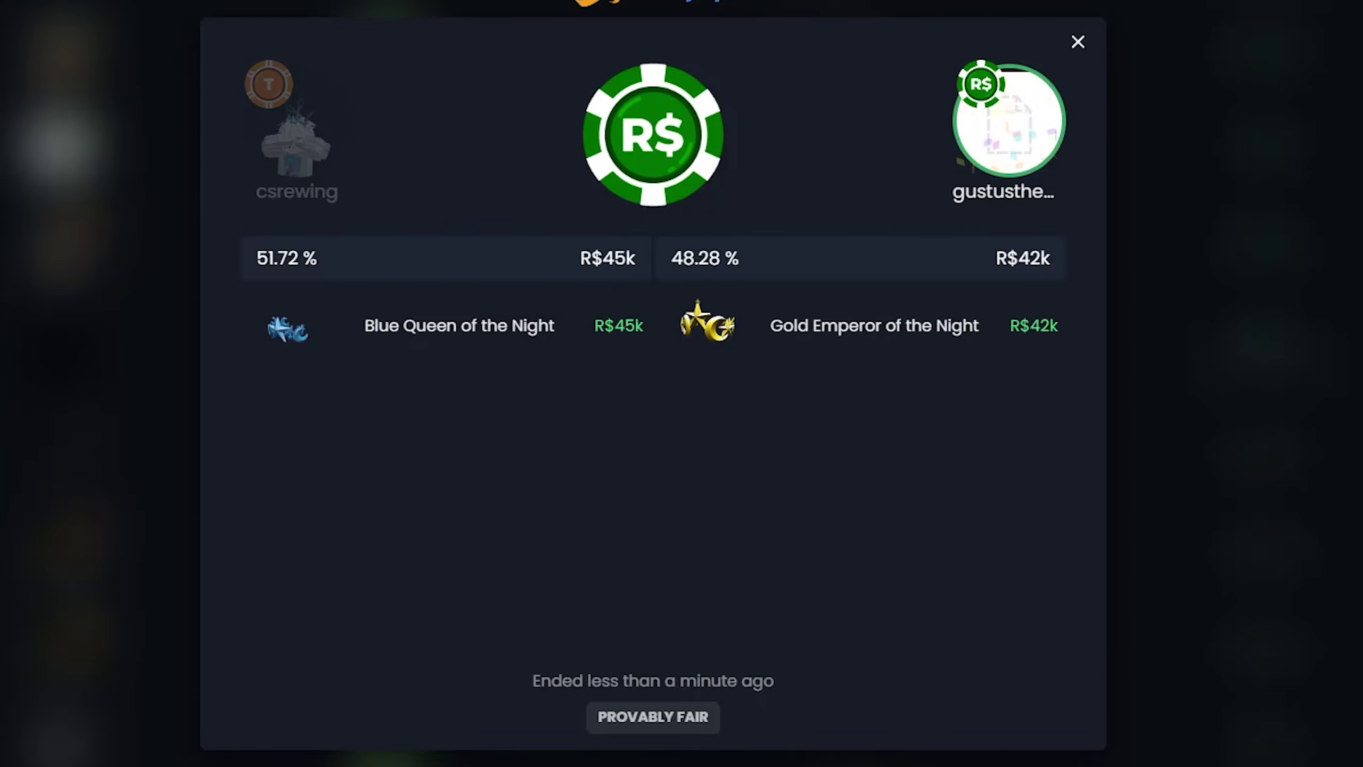
click(1339, 134)
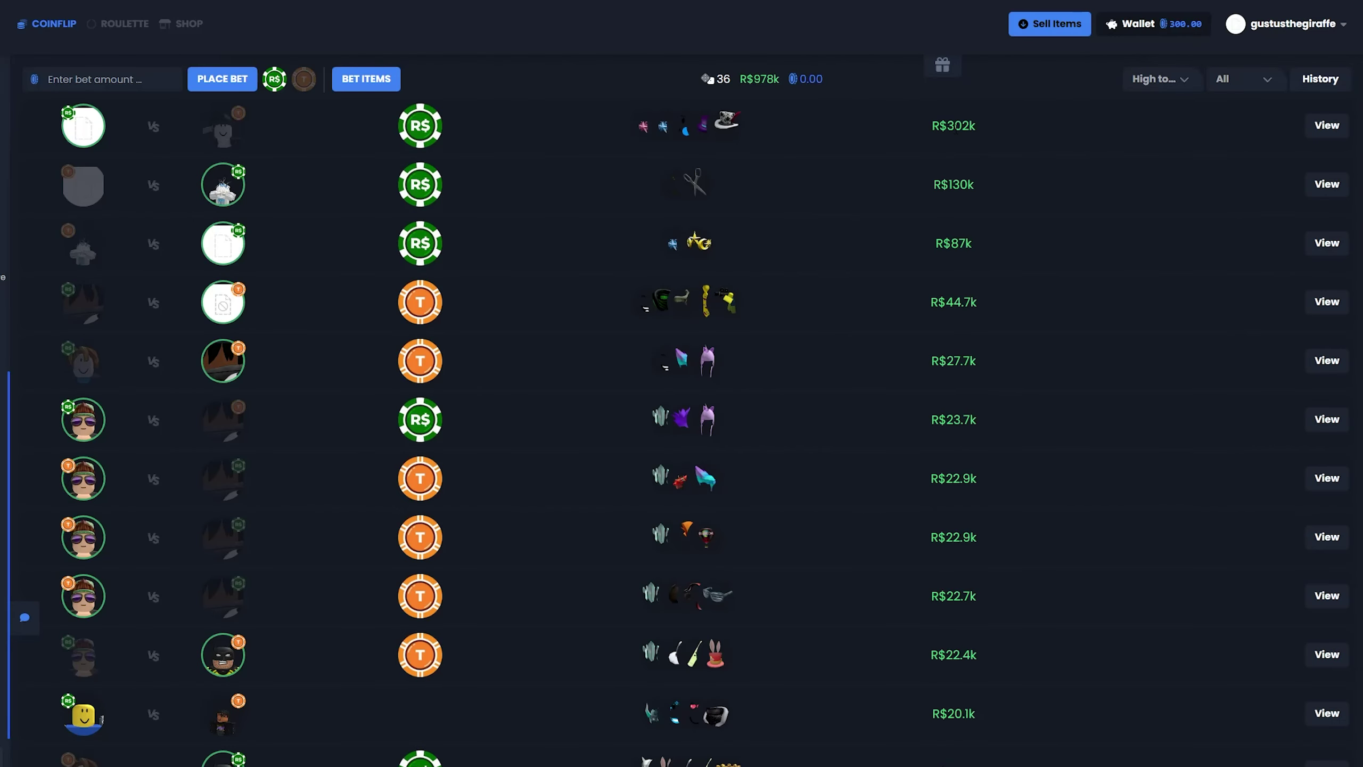
drag(955, 126, 979, 128)
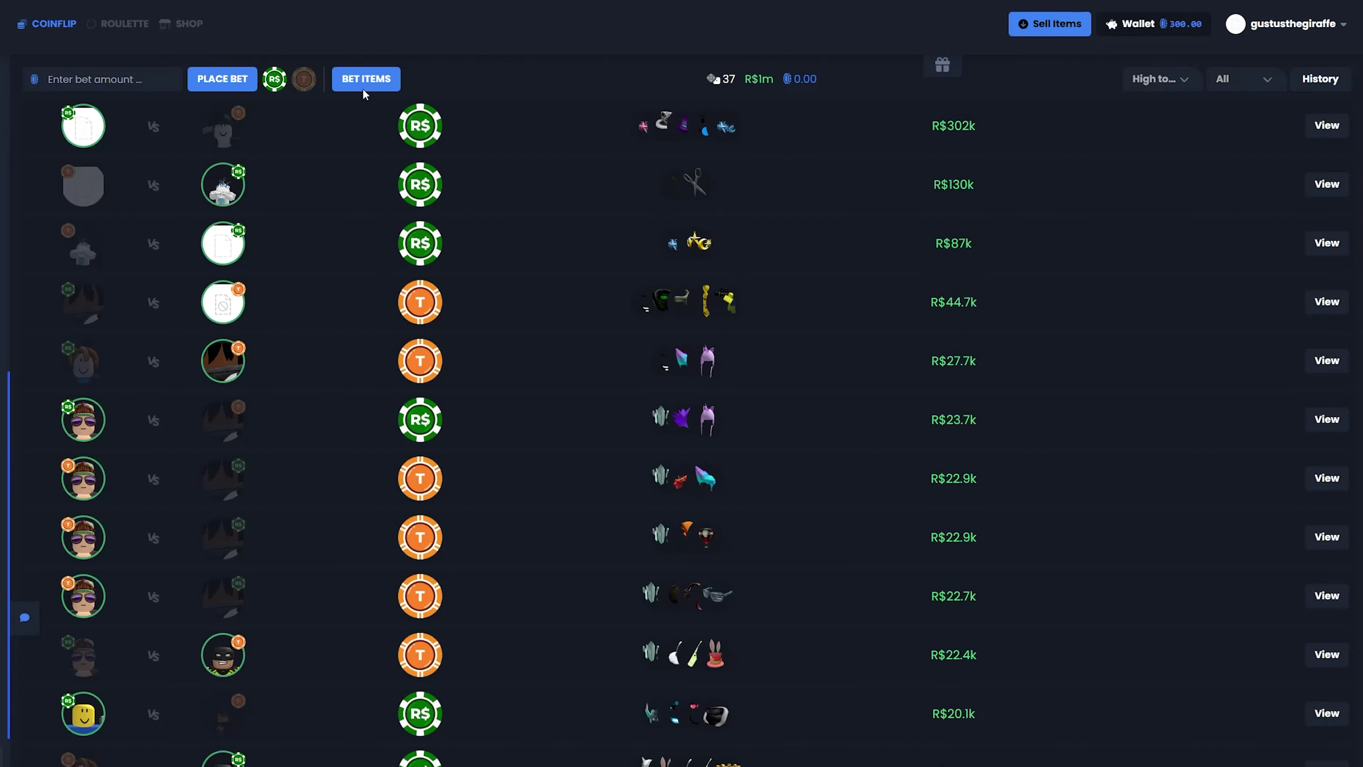
Step: Join the R$95k coinflip staking the Heart Balloon and a Blue Queen
click(365, 81)
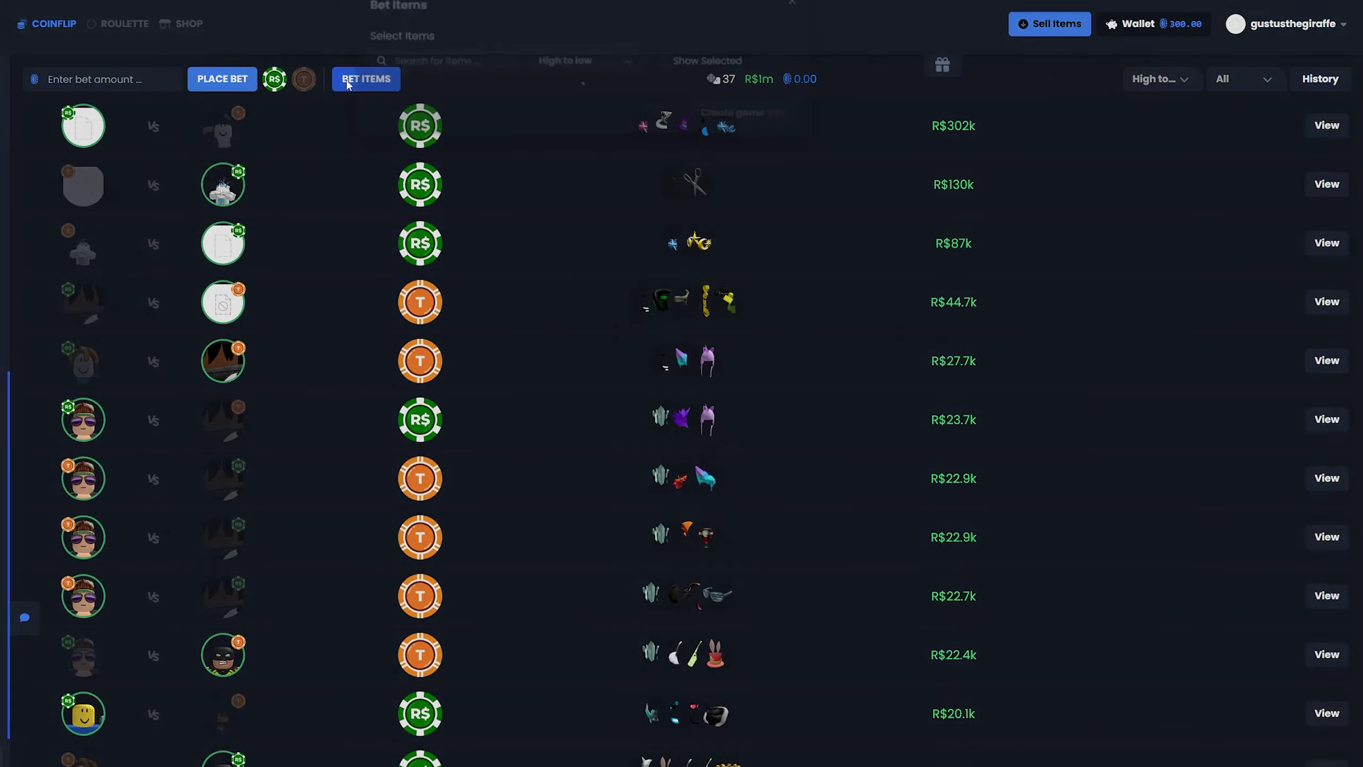
click(966, 725)
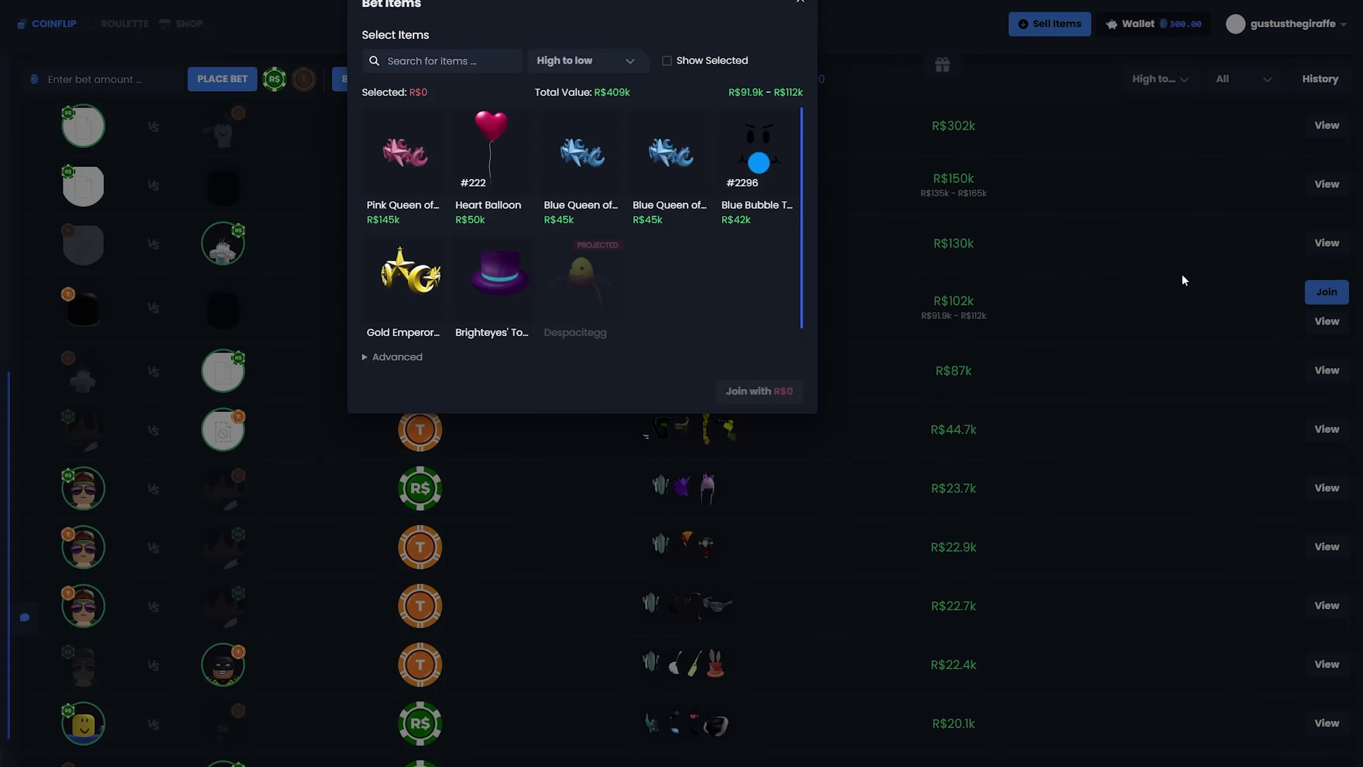
click(1325, 291)
click(636, 334)
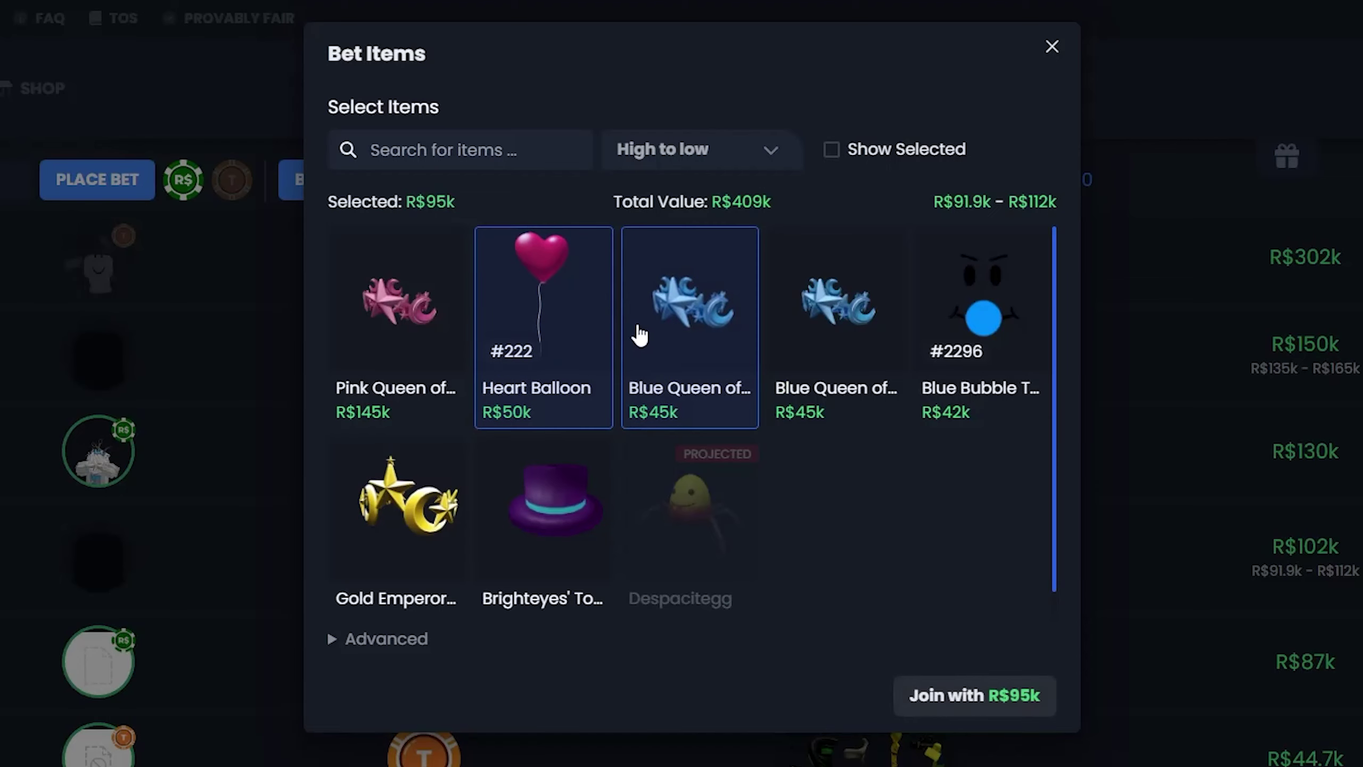
click(981, 706)
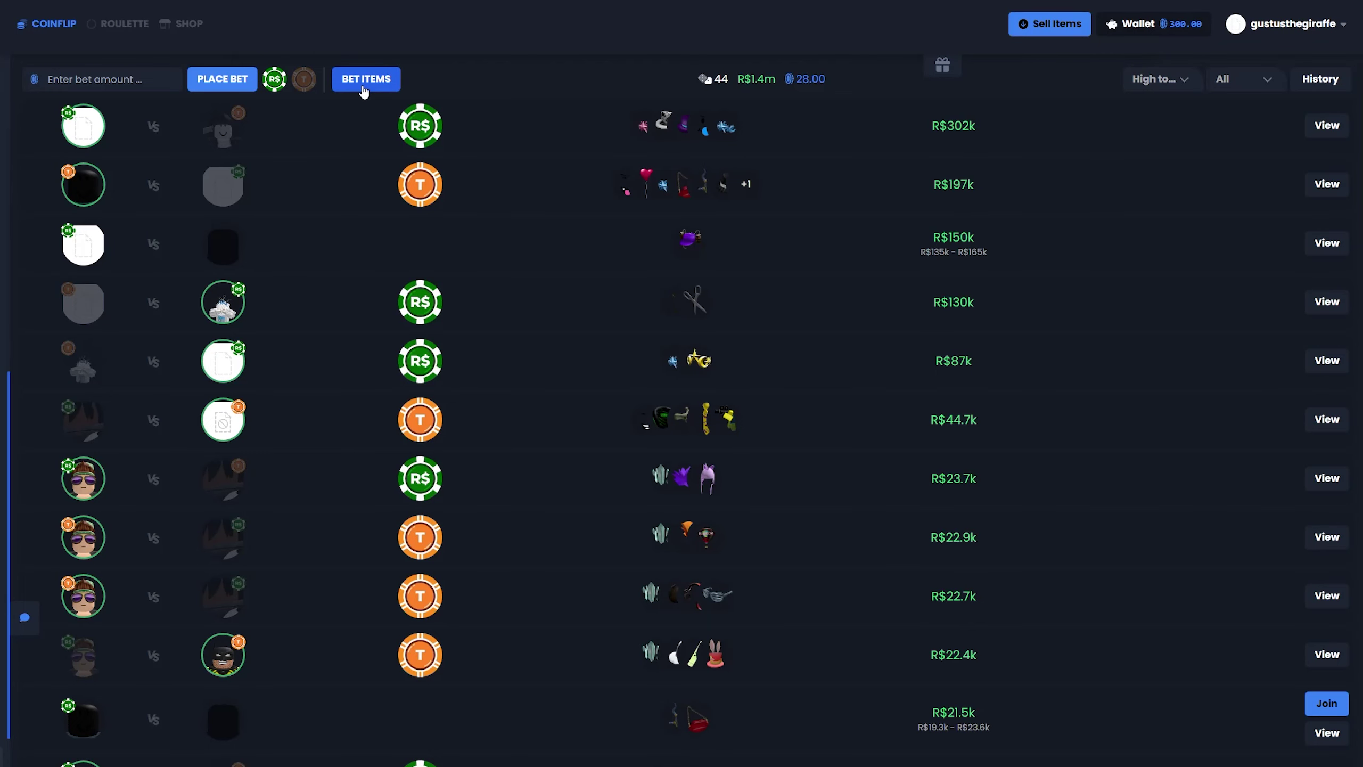
Step: Create a R$40k game with the Top Hat and view its details, flipping Google's coin for a side
click(363, 86)
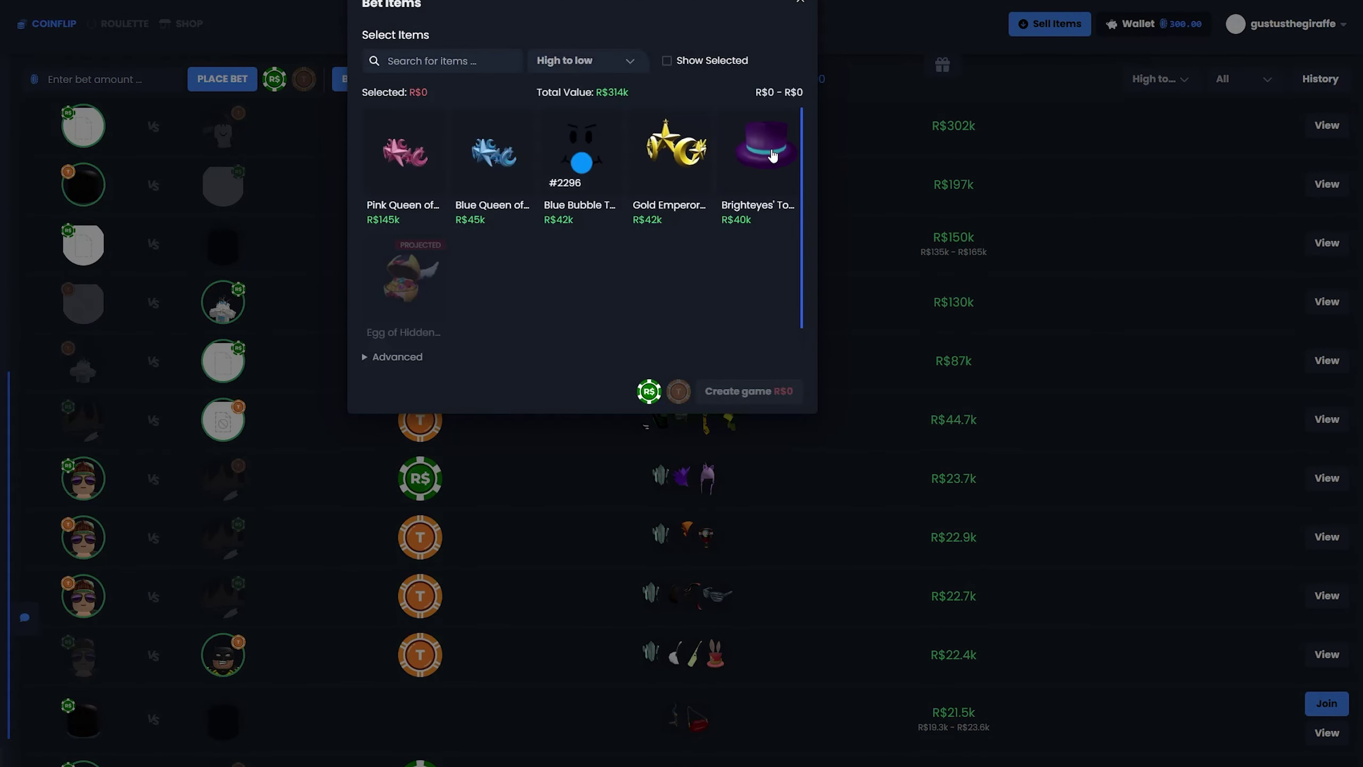
click(761, 155)
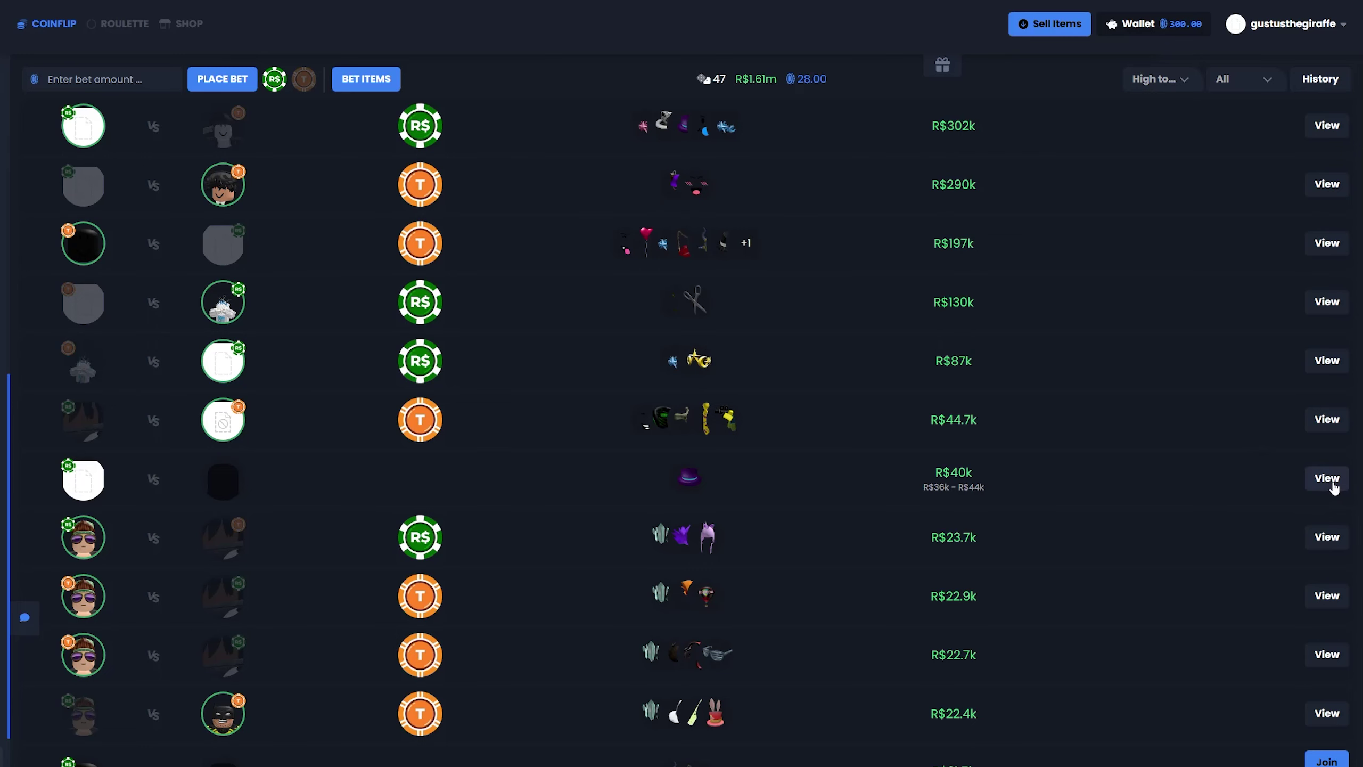
click(1327, 478)
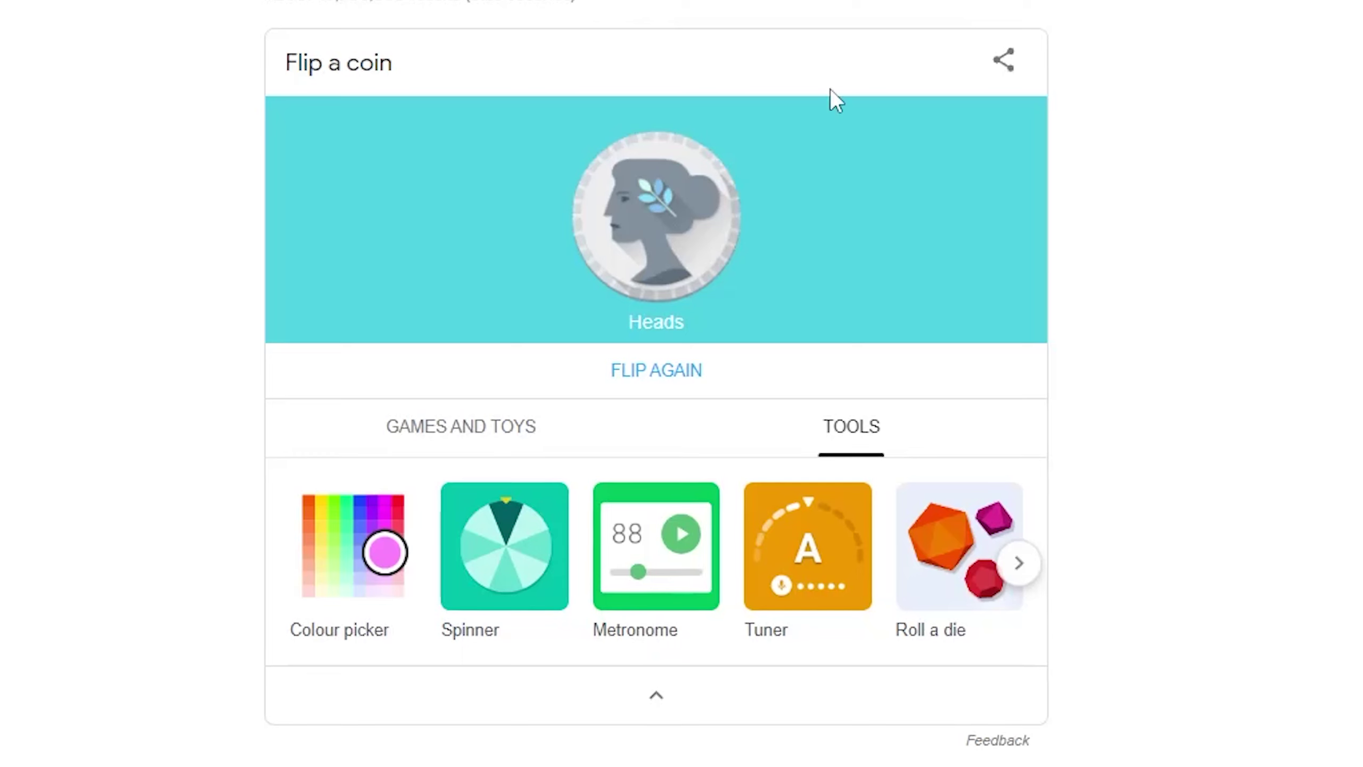
click(671, 374)
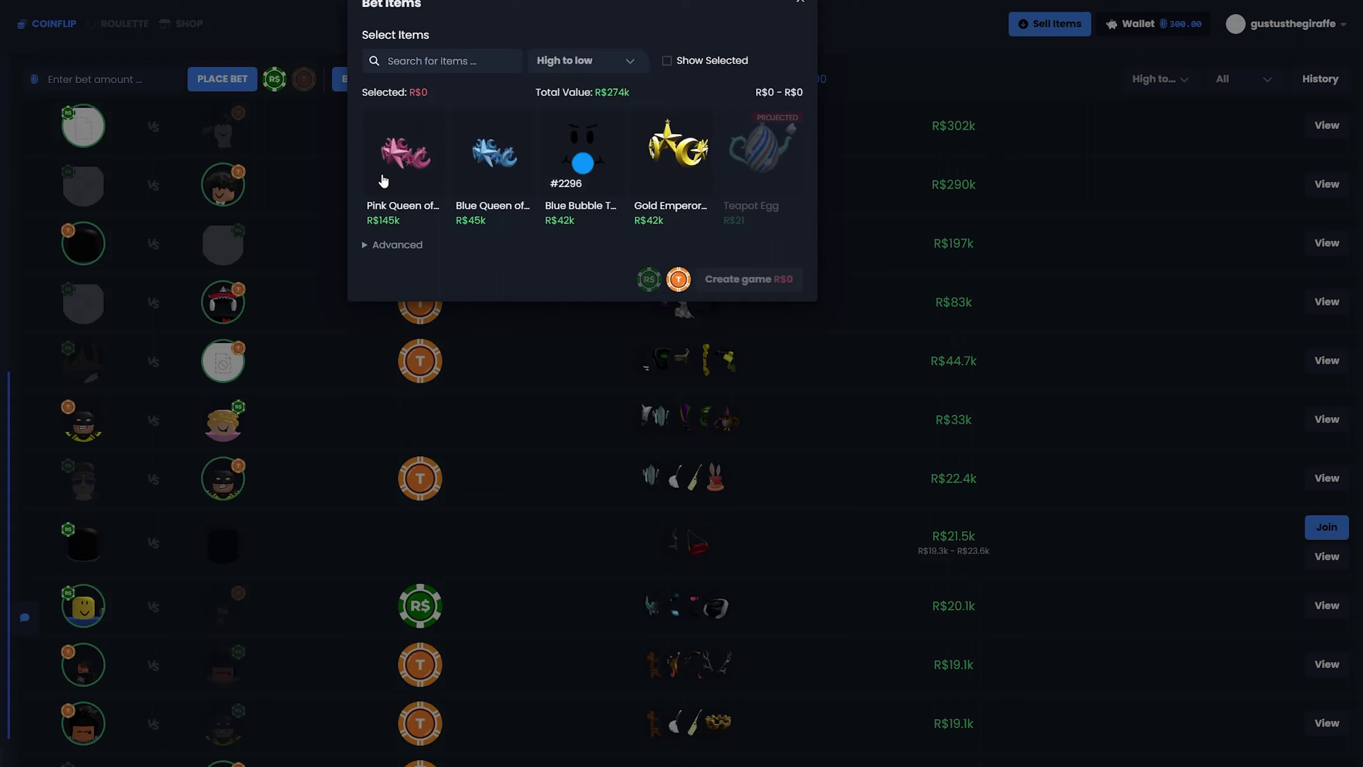
Step: Create a R$45k Blue Queen game and a R$84k game with Bubble Trouble and Gold Emperor
click(405, 159)
click(427, 219)
click(502, 198)
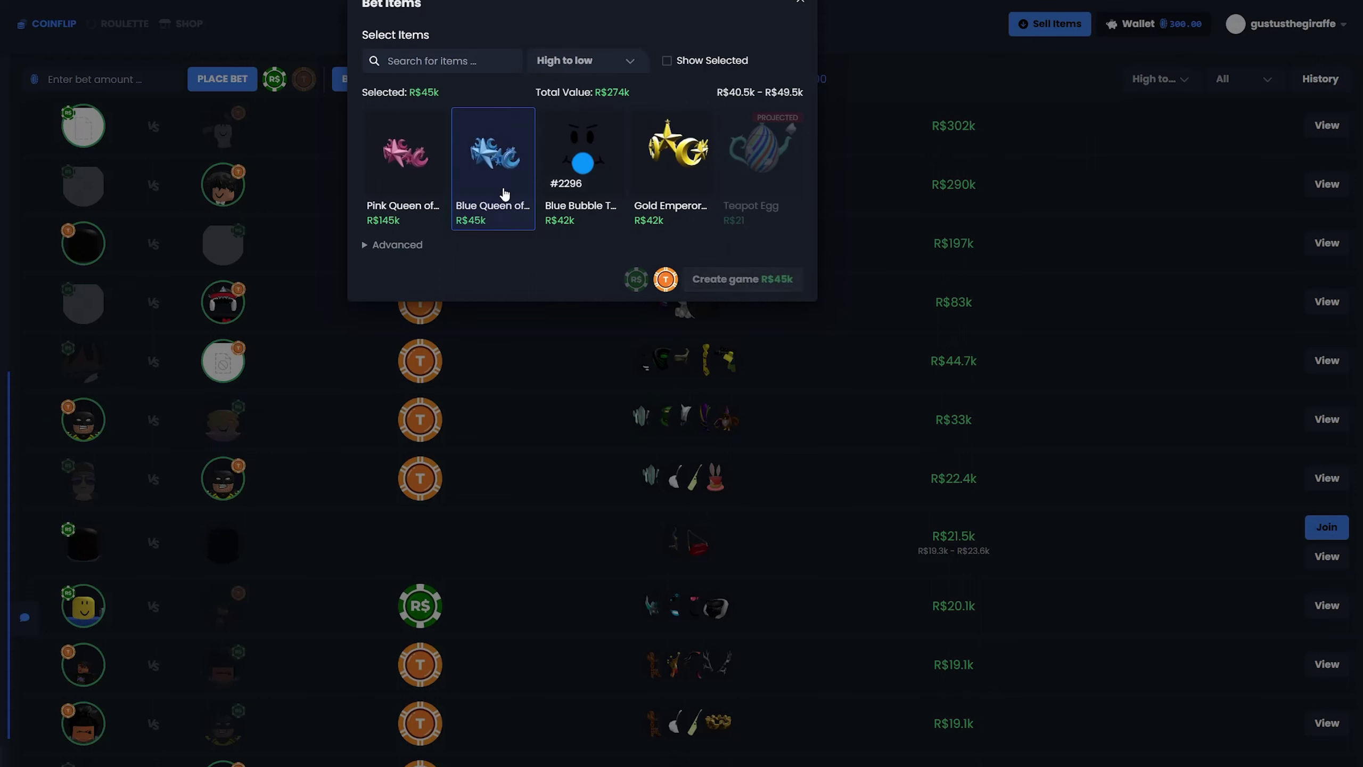
click(740, 279)
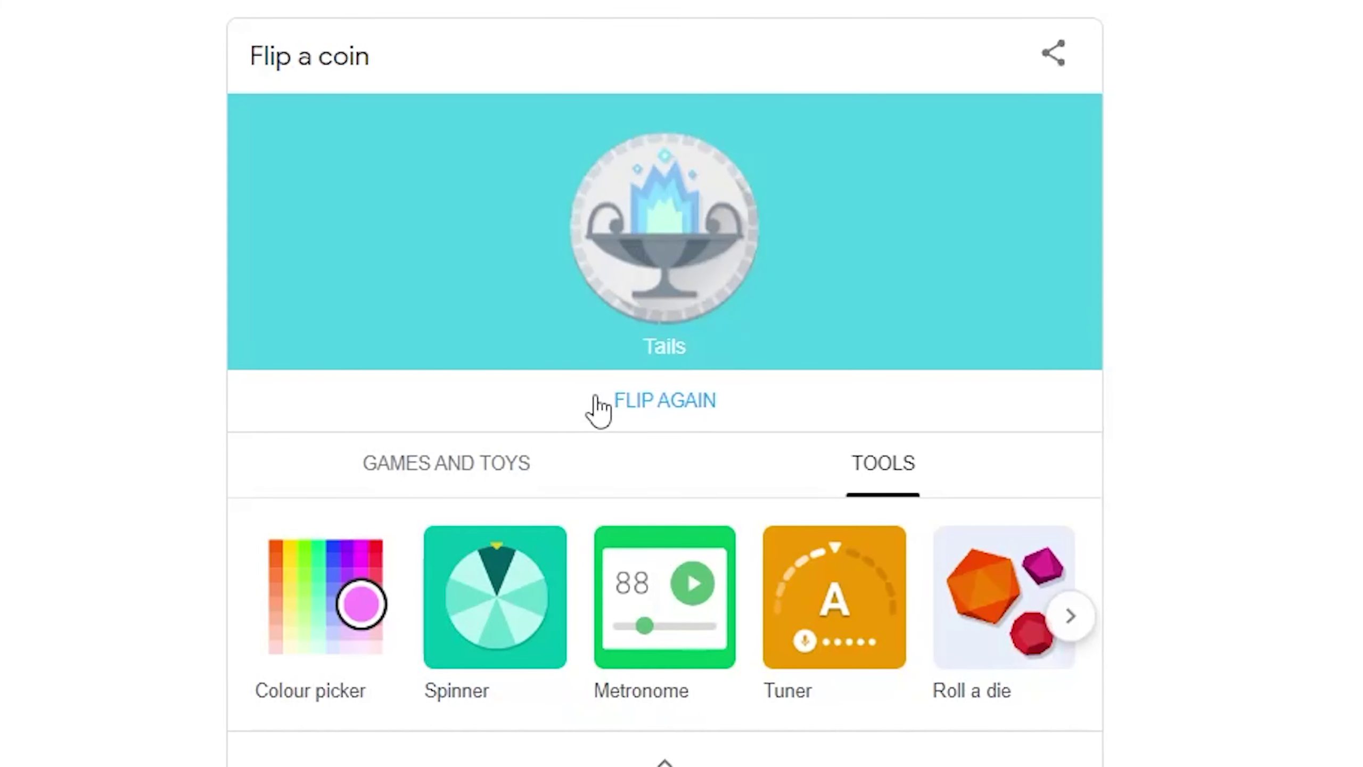
click(597, 399)
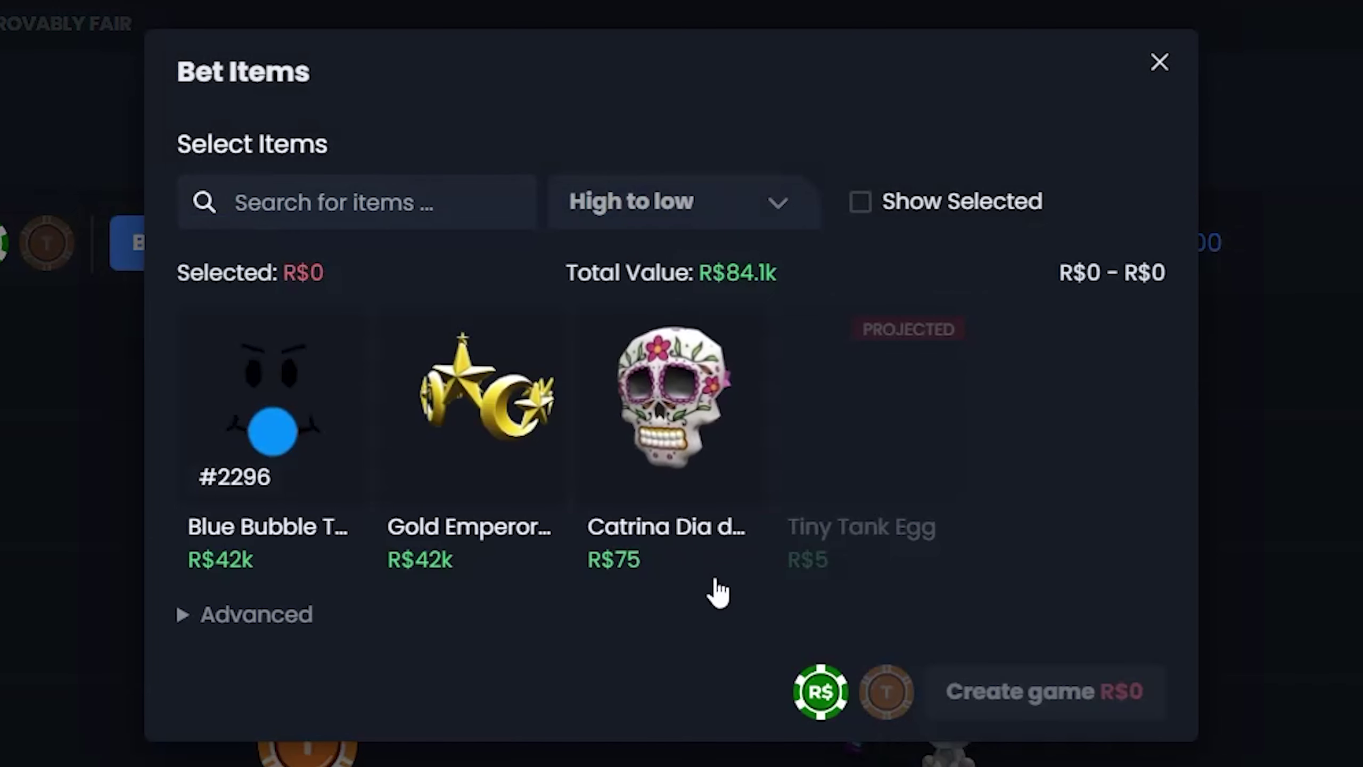
click(1104, 684)
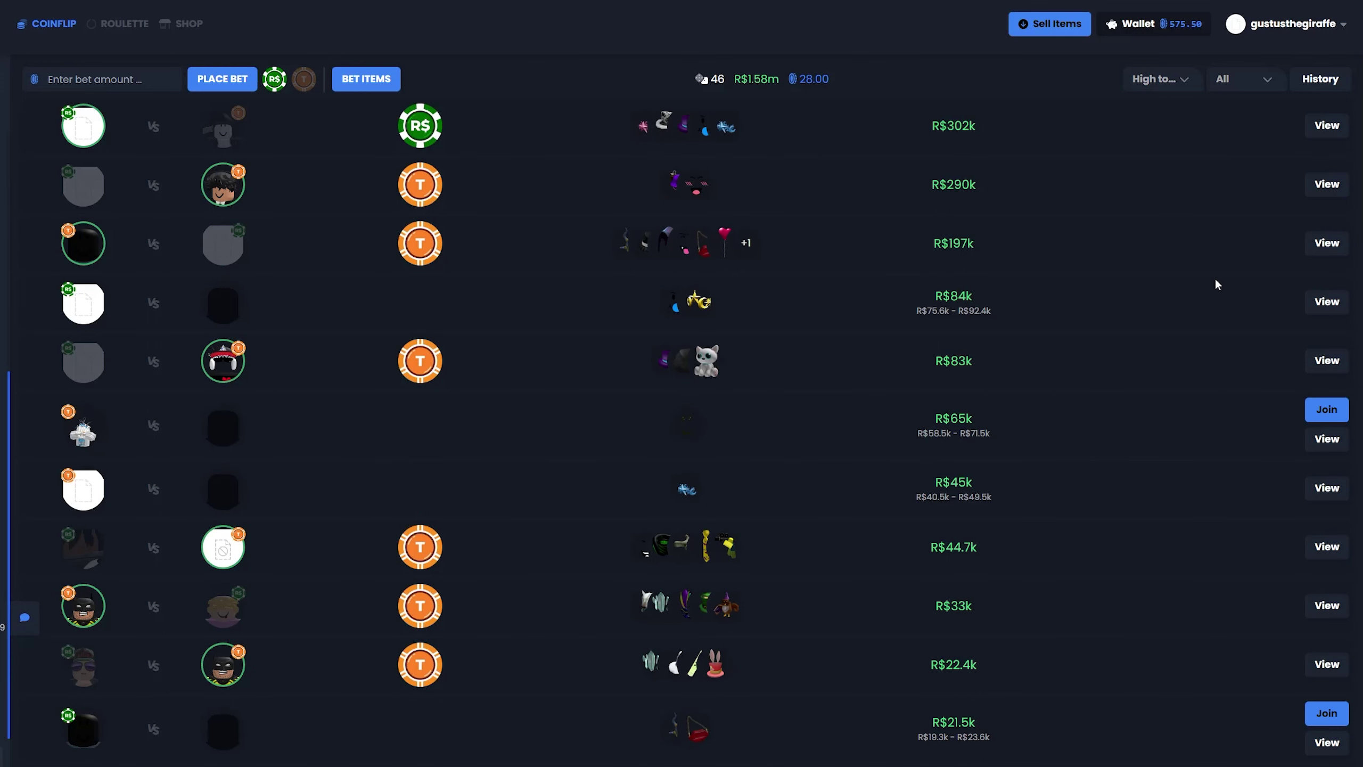
Step: Review the R$45k Blue Queen game, then create a new game on the T side
click(1326, 487)
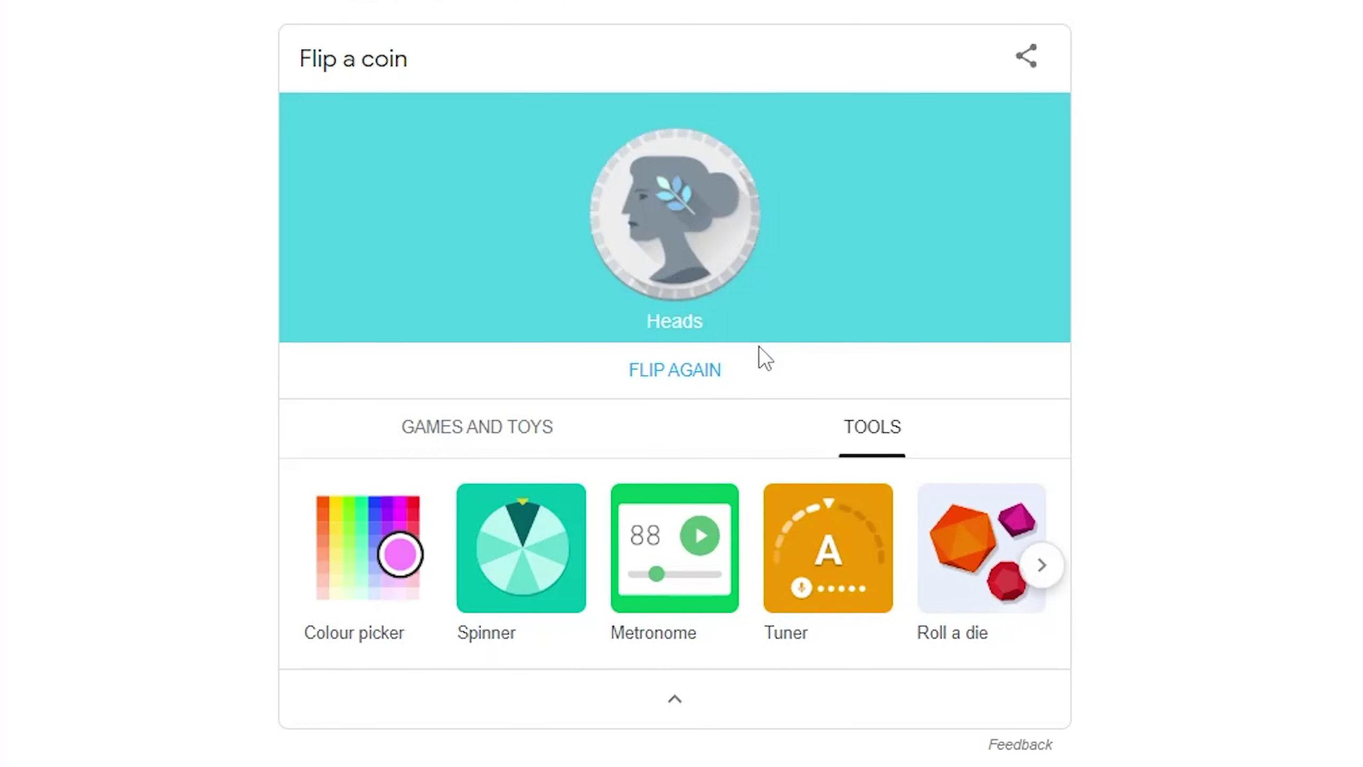
click(760, 366)
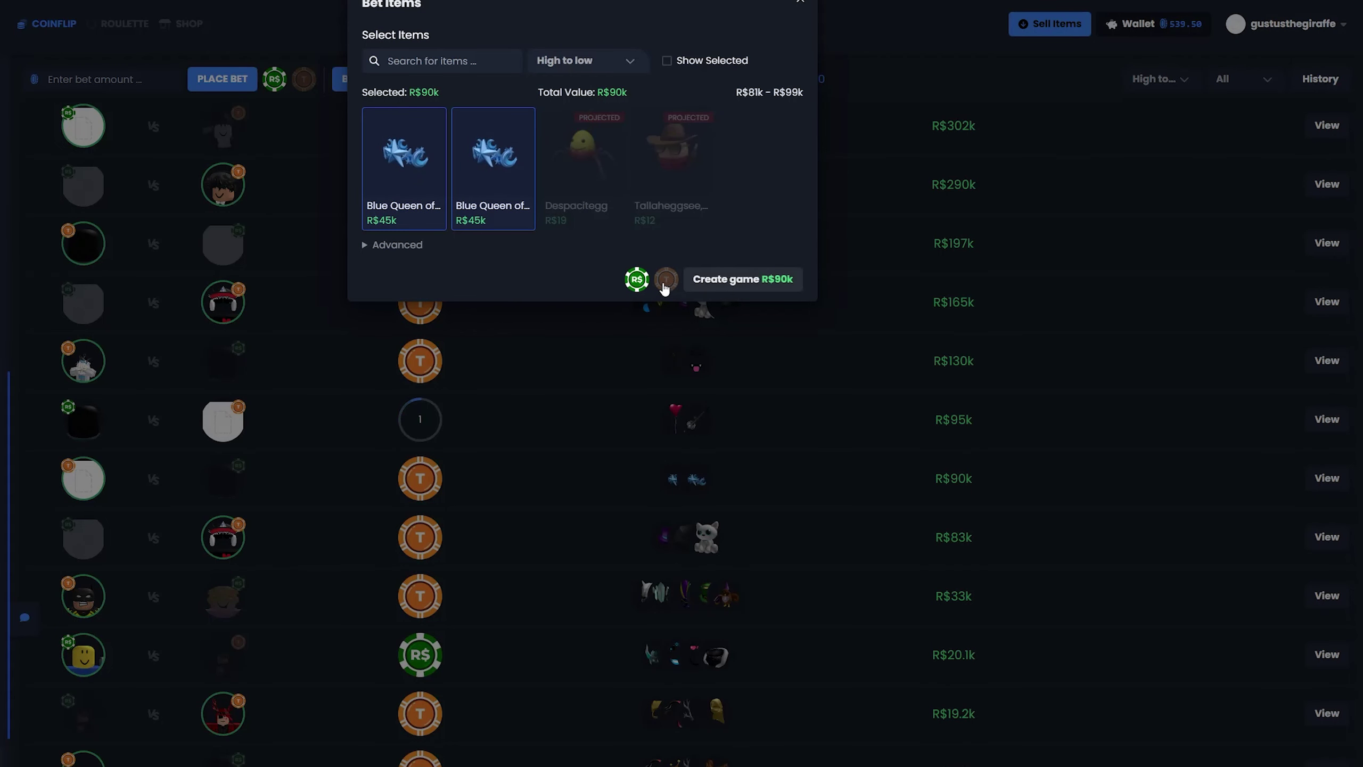
click(665, 280)
click(743, 279)
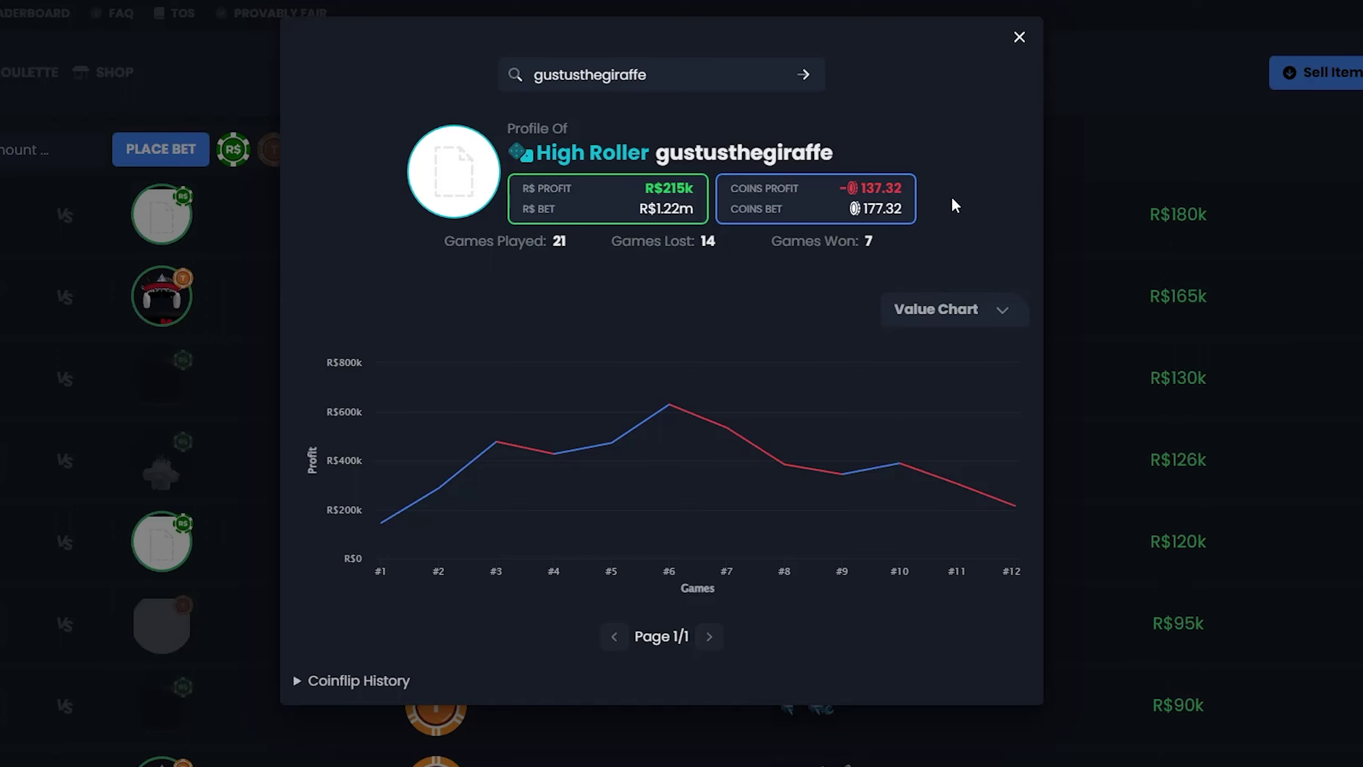
Step: Close the profile stats and return to the coinflip lobby
click(837, 205)
click(1281, 437)
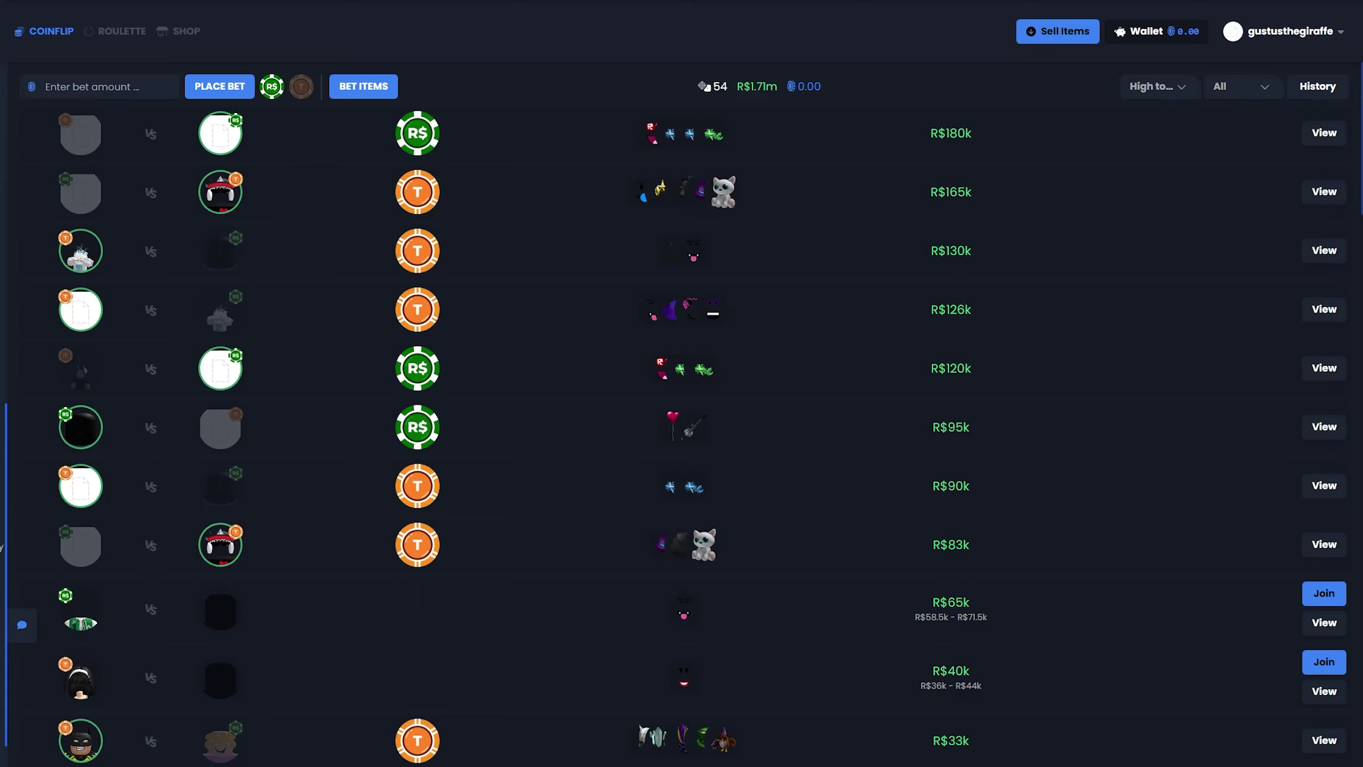
scroll(1349, 150, down, 2)
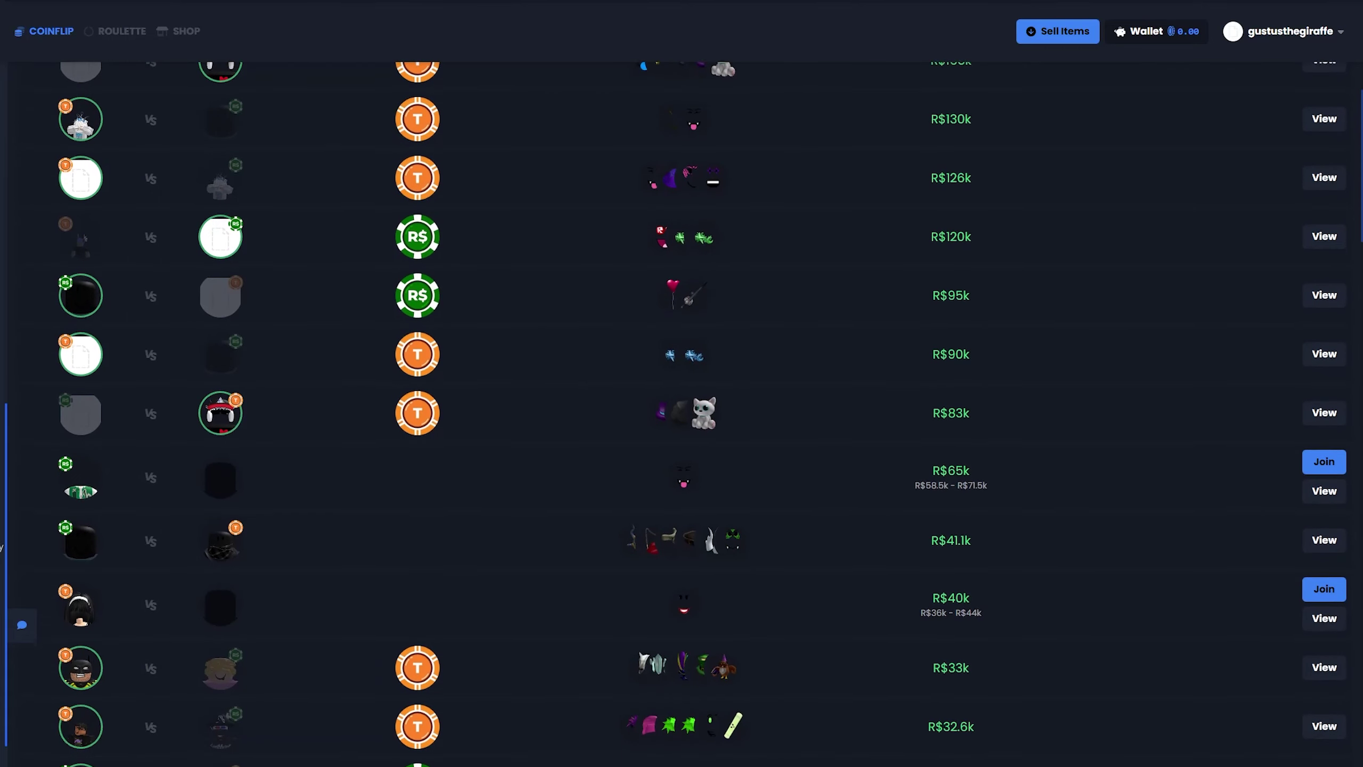
scroll(1348, 149, up, 2)
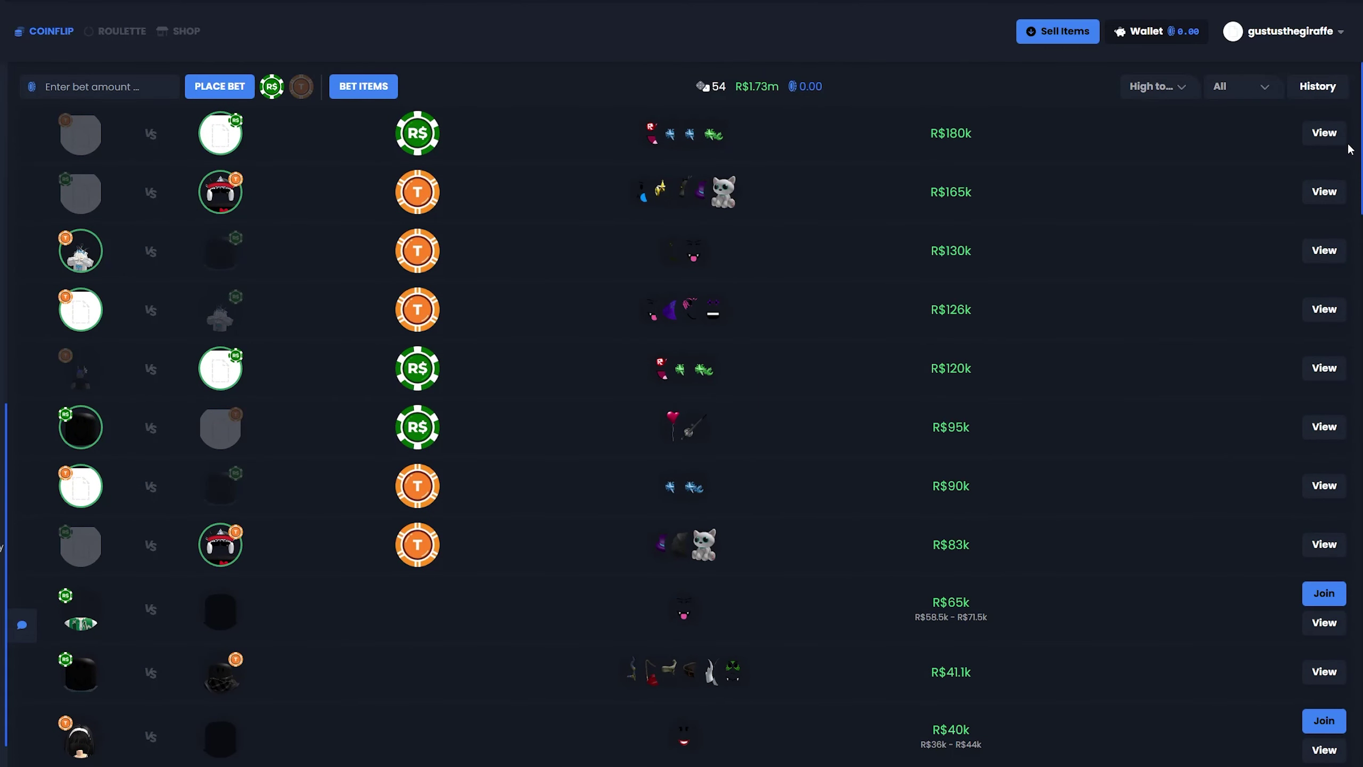